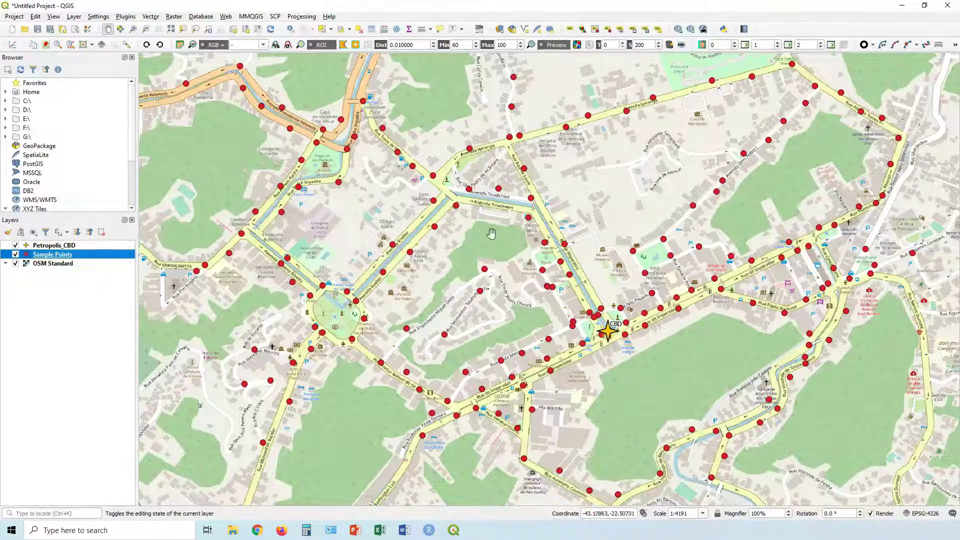
- Browse the Sample Points attribute table, then close it
{"action": "right_click", "coordinate": [60, 254]}
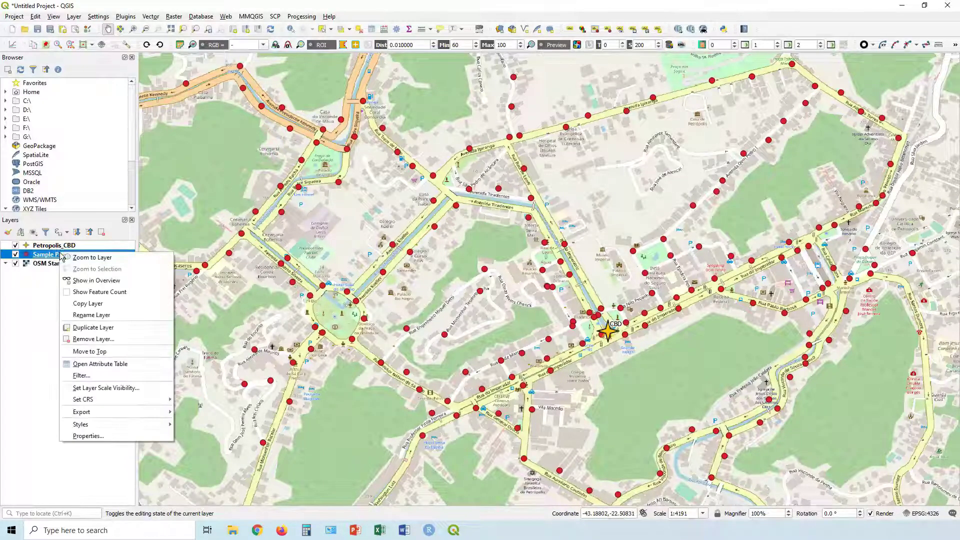
{"action": "left_click", "coordinate": [106, 364]}
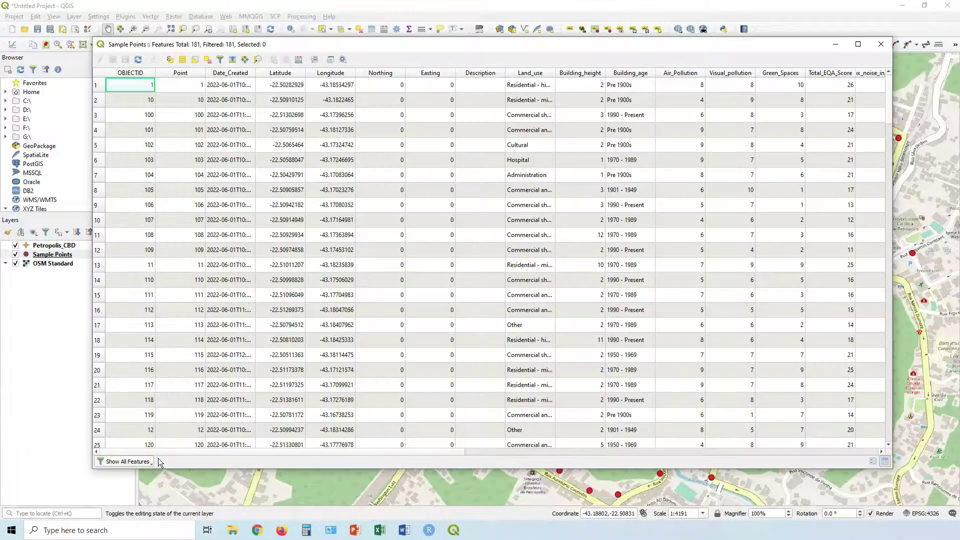
{"action": "left_click_drag", "start_coordinate": [430, 454], "coordinate": [556, 454]}
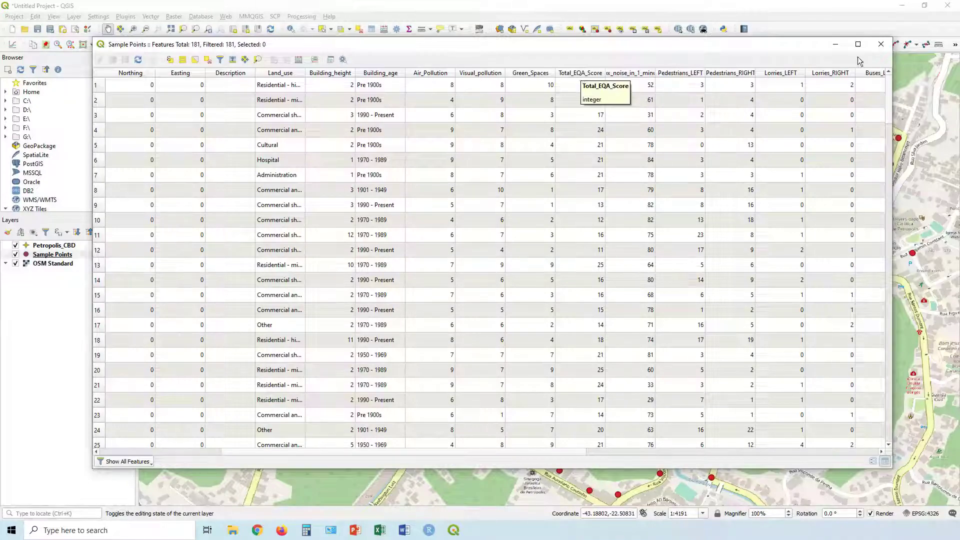
{"action": "scroll", "coordinate": [595, 148], "scroll_direction": "down", "scroll_amount": 2}
{"action": "scroll", "coordinate": [587, 165], "scroll_direction": "down", "scroll_amount": 20}
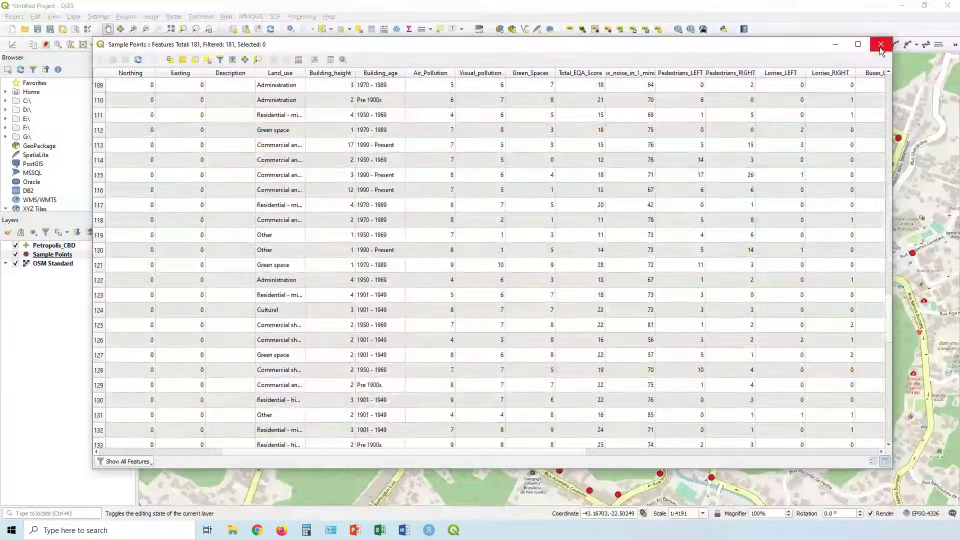
{"action": "left_click", "coordinate": [880, 45]}
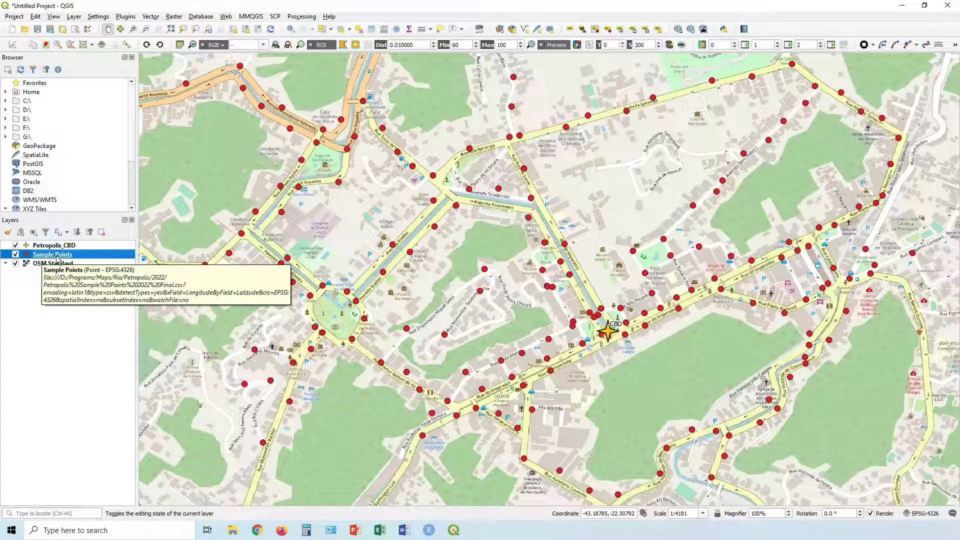
- Open the Sample Points layer properties at the Symbology page
{"action": "right_click", "coordinate": [57, 257]}
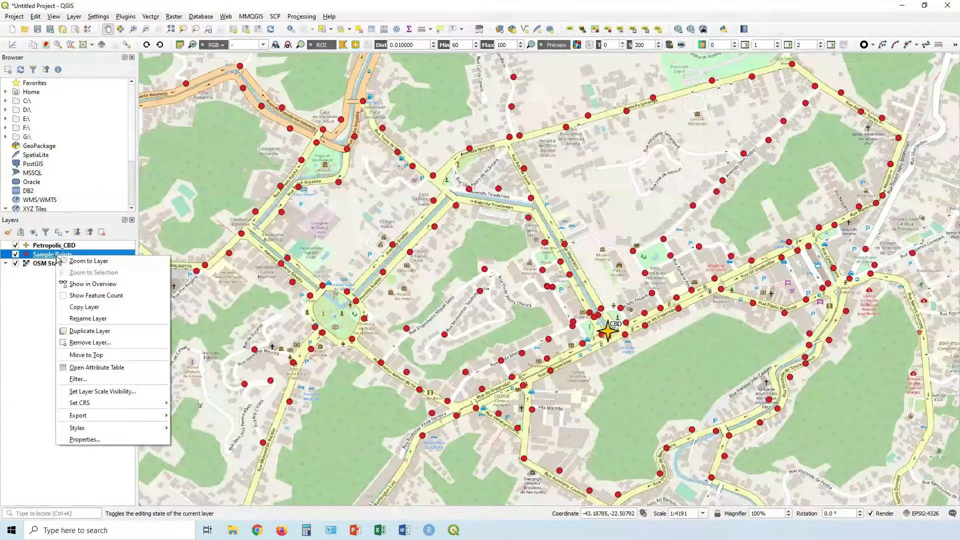
{"action": "left_click", "coordinate": [100, 440]}
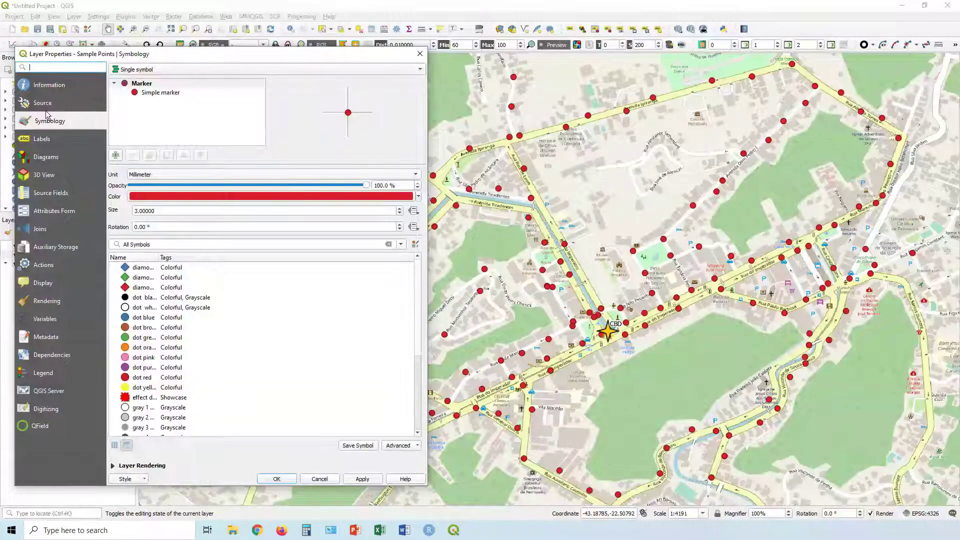
{"action": "left_click", "coordinate": [46, 105]}
{"action": "left_click", "coordinate": [50, 88]}
{"action": "left_click", "coordinate": [49, 120]}
- Switch the renderer to Graduated, classified on the Total_EQA_Score column
{"action": "left_click", "coordinate": [390, 70]}
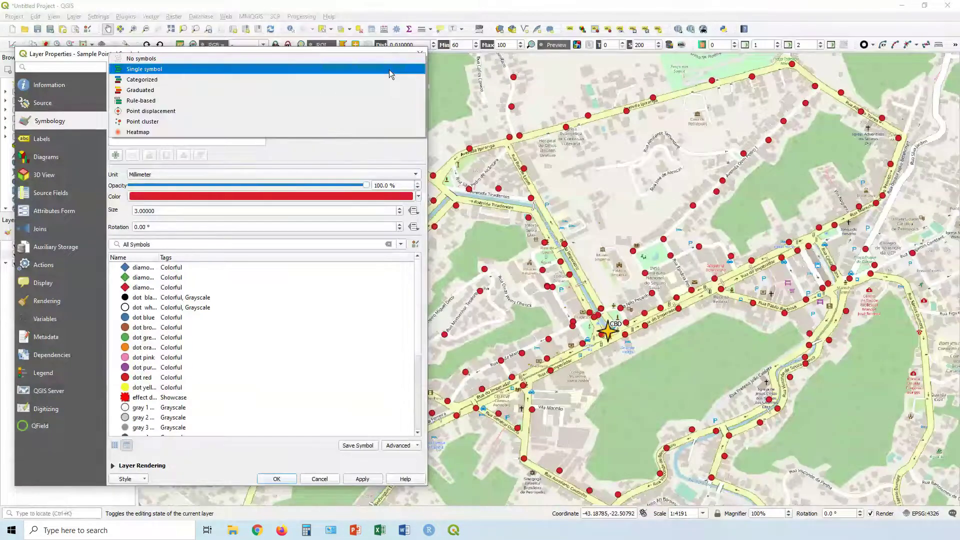
{"action": "left_click", "coordinate": [143, 90]}
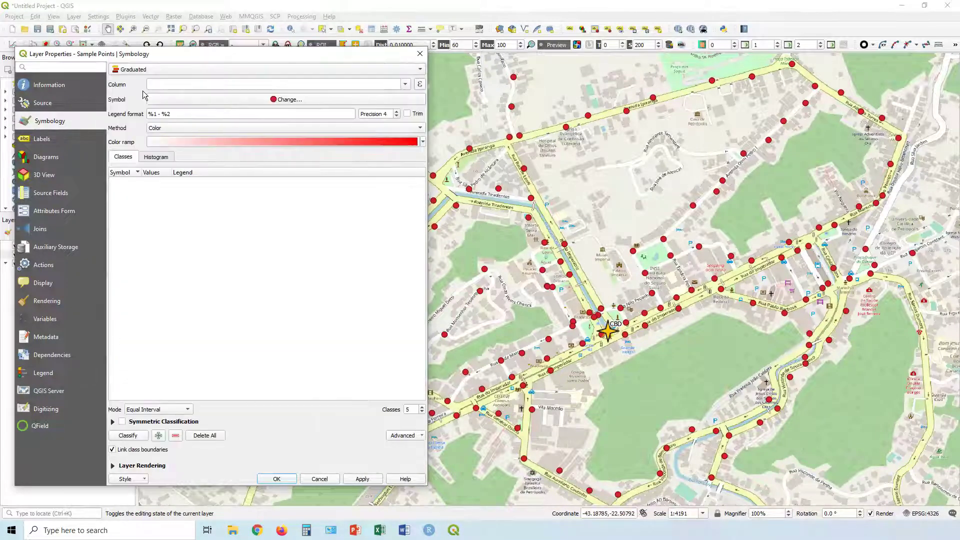
{"action": "left_click", "coordinate": [405, 85]}
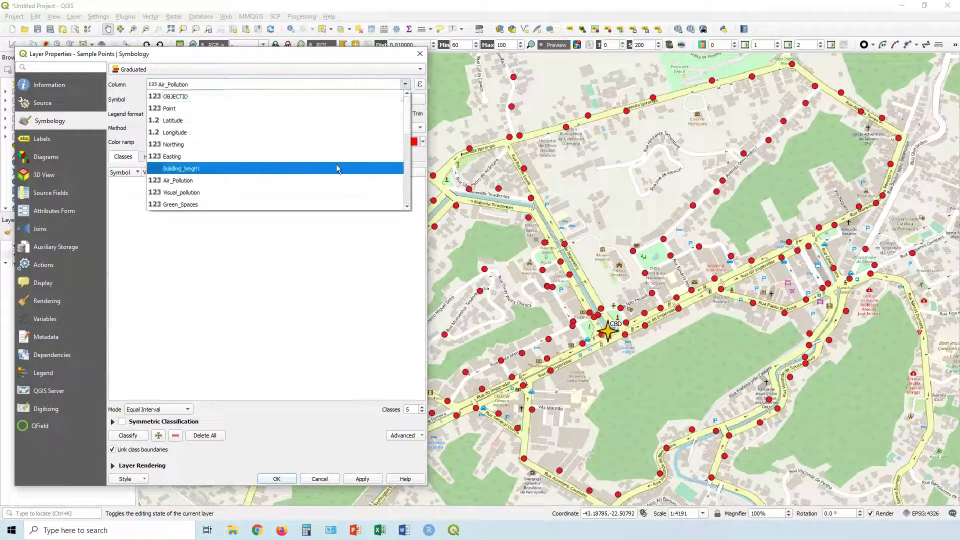
{"action": "scroll", "coordinate": [336, 164], "scroll_direction": "down", "scroll_amount": 3}
{"action": "scroll", "coordinate": [280, 145], "scroll_direction": "up", "scroll_amount": 1}
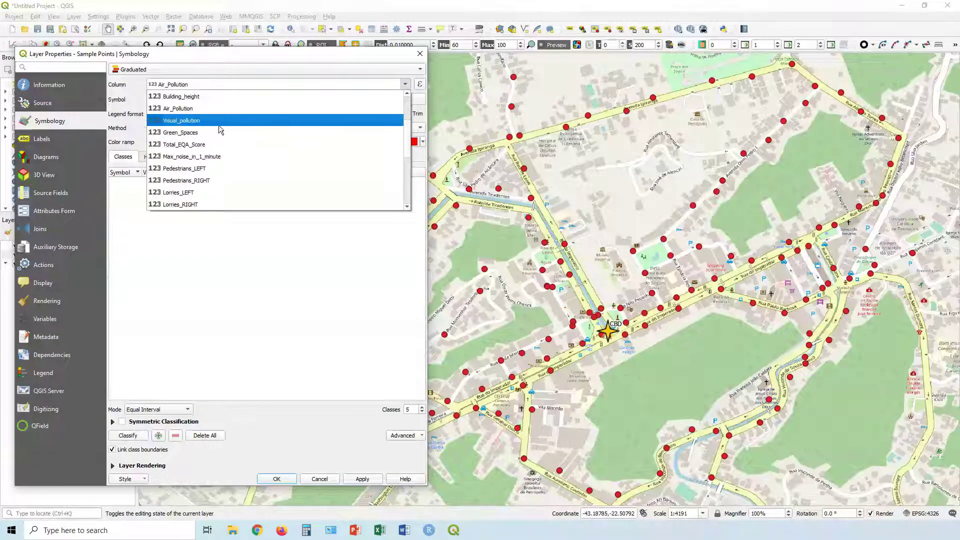
{"action": "left_click", "coordinate": [199, 144]}
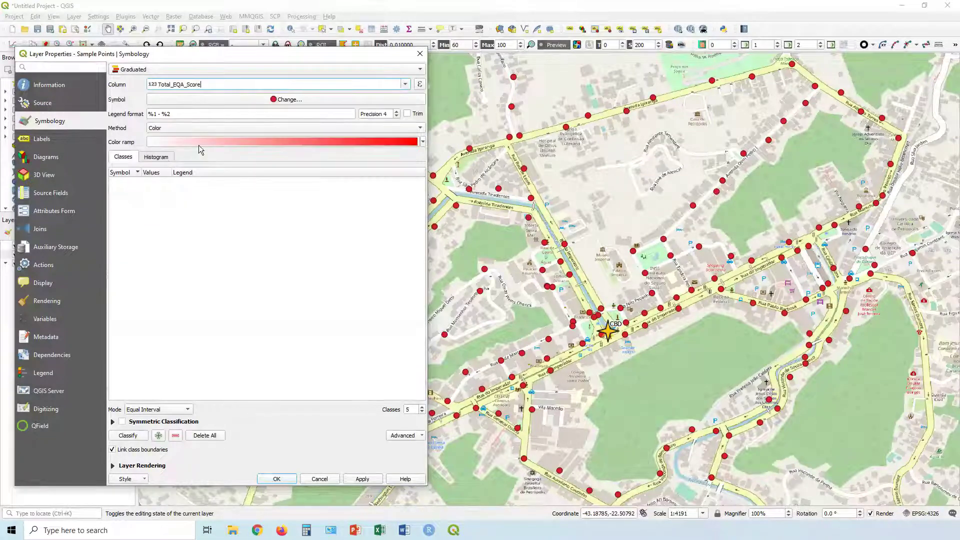
- Use the Size method from 1 to 10 with Natural Breaks (Jenks) mode, giving five classes
{"action": "left_click", "coordinate": [192, 127]}
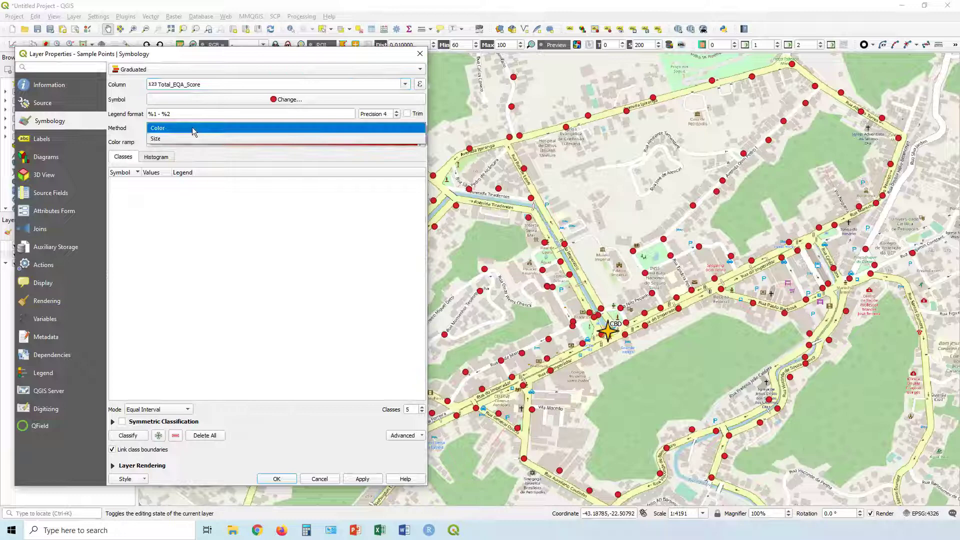
{"action": "left_click", "coordinate": [191, 138]}
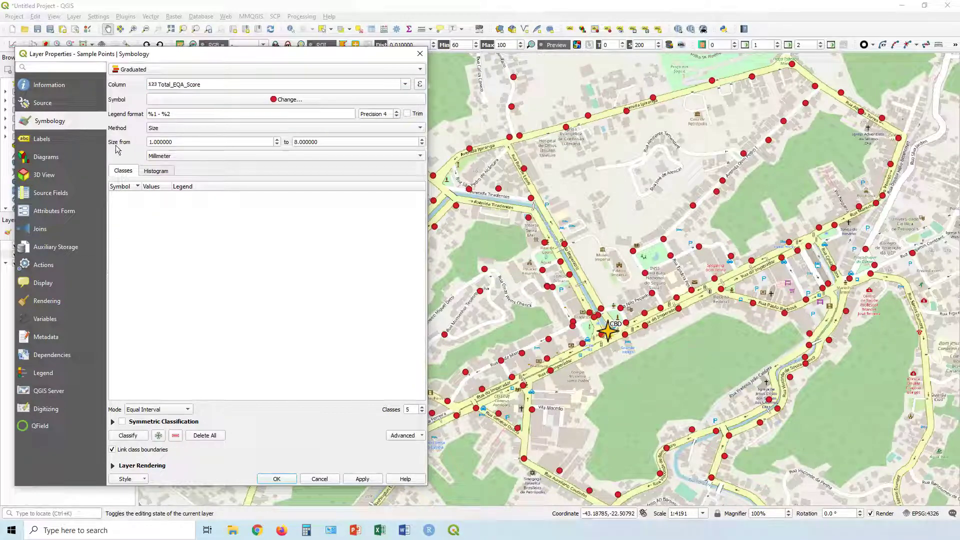
{"action": "double_click", "coordinate": [328, 142]}
{"action": "type", "text": "10"}
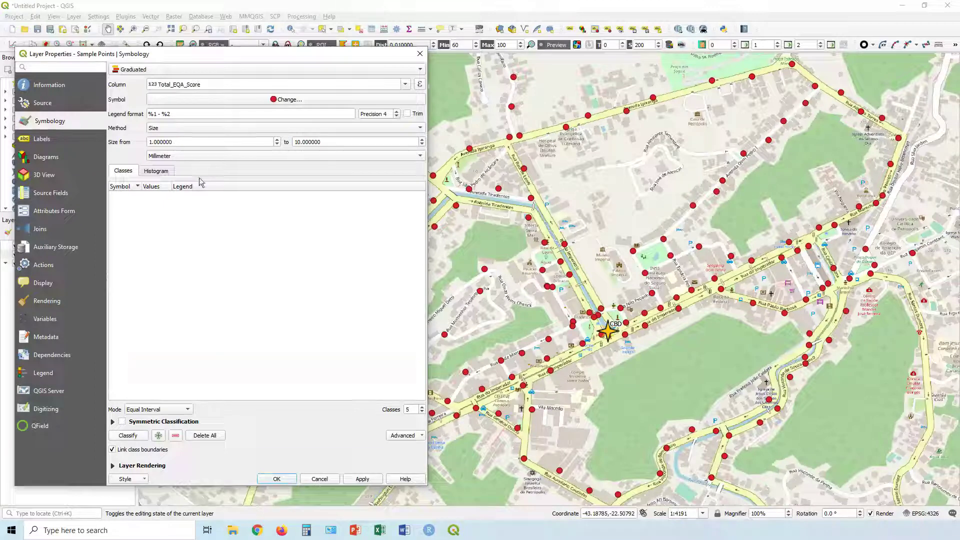
{"action": "left_click", "coordinate": [139, 410]}
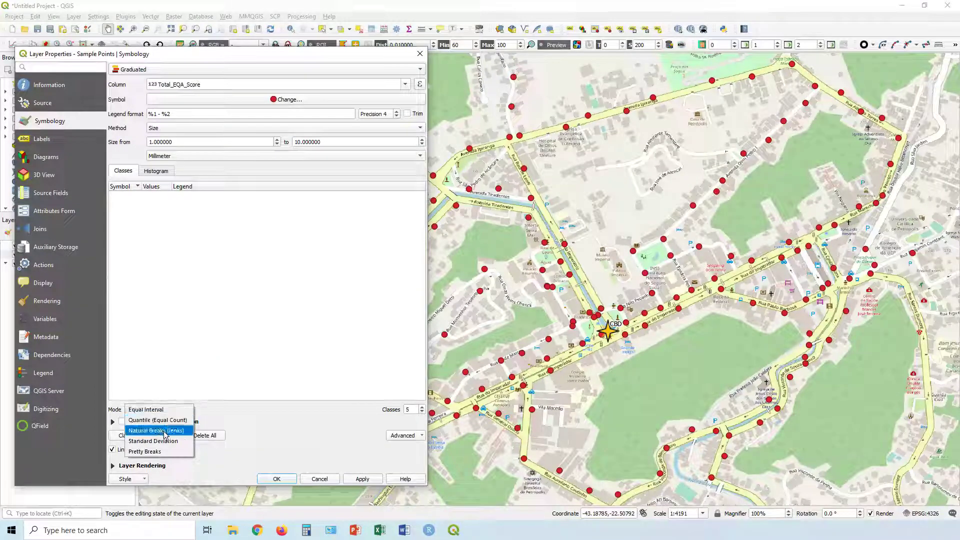
{"action": "left_click", "coordinate": [164, 433]}
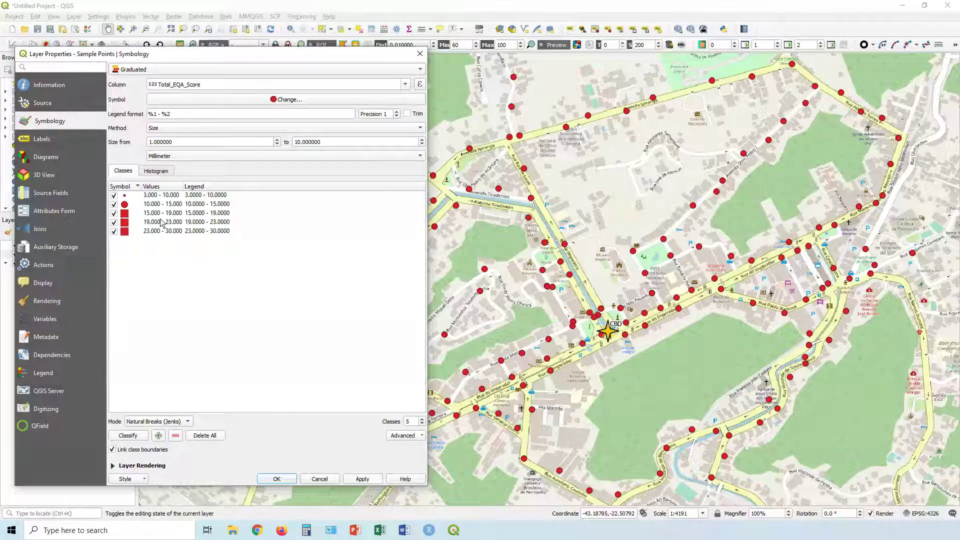
- Apply the graduated sizes and shift the properties window aside to check the map, then back
{"action": "left_click", "coordinate": [363, 480]}
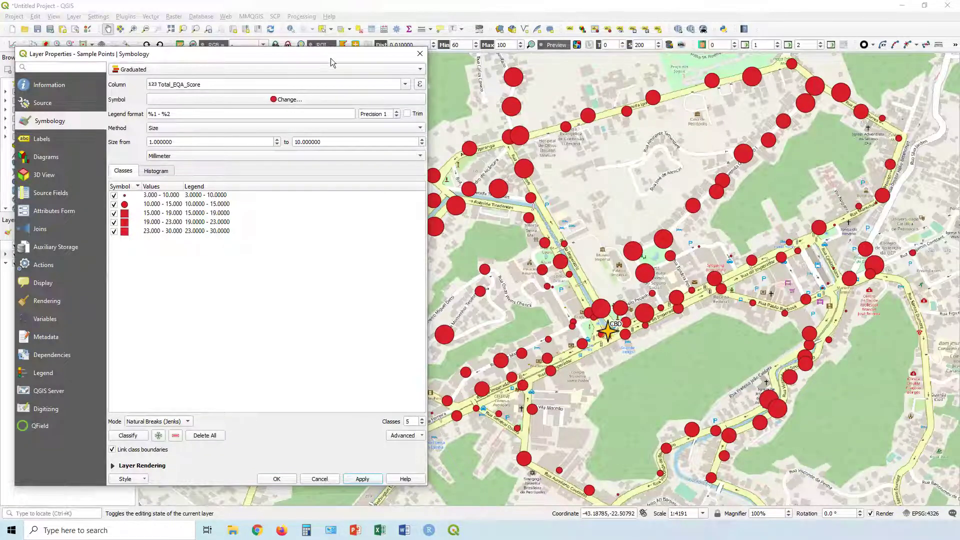
{"action": "left_click_drag", "start_coordinate": [331, 58], "coordinate": [128, 284]}
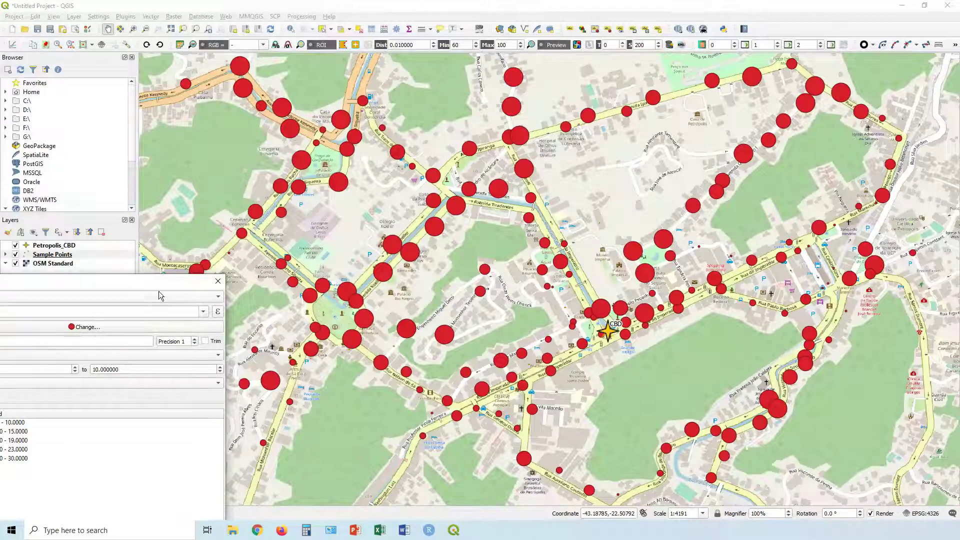
{"action": "left_click_drag", "start_coordinate": [136, 281], "coordinate": [317, 66]}
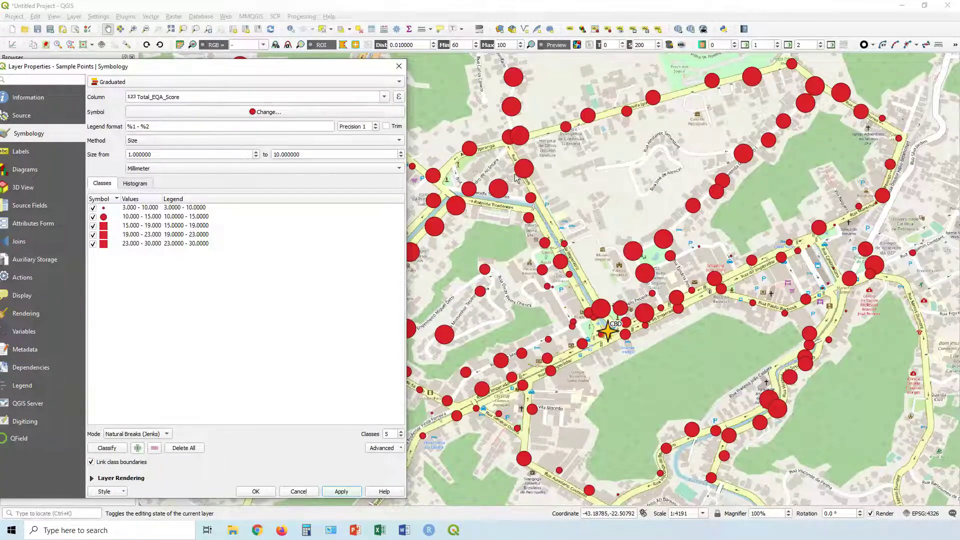
{"action": "left_click_drag", "start_coordinate": [202, 65], "coordinate": [381, 60]}
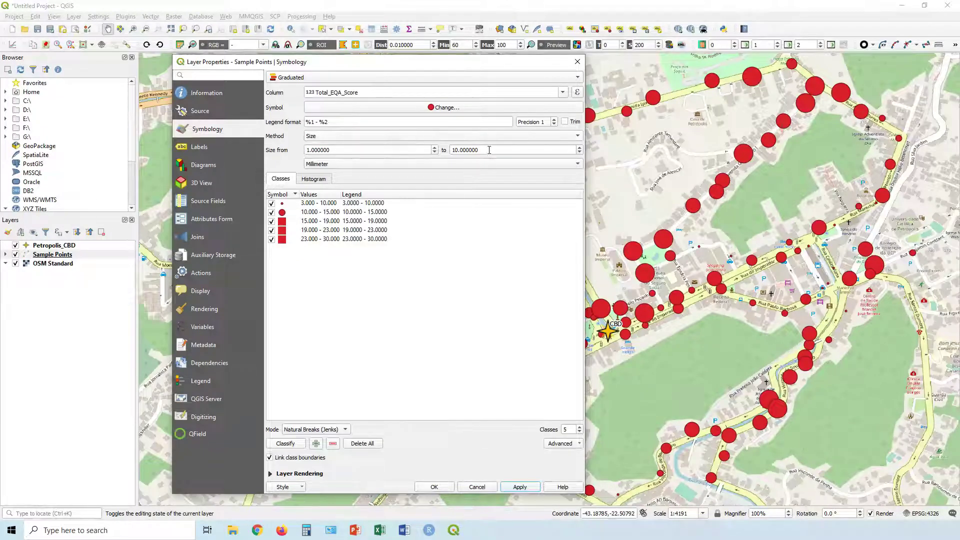
{"action": "left_click_drag", "start_coordinate": [567, 149], "coordinate": [452, 149]}
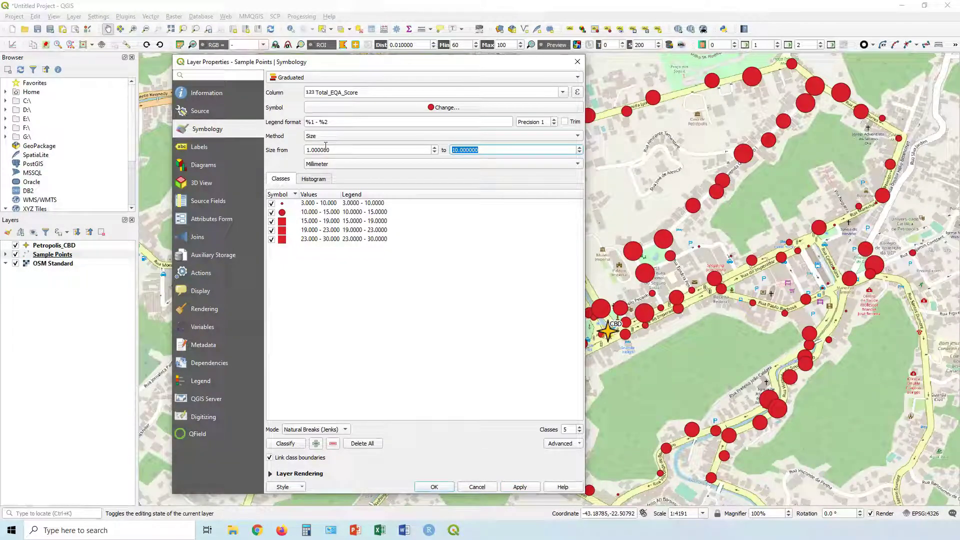
{"action": "type", "text": "20"}
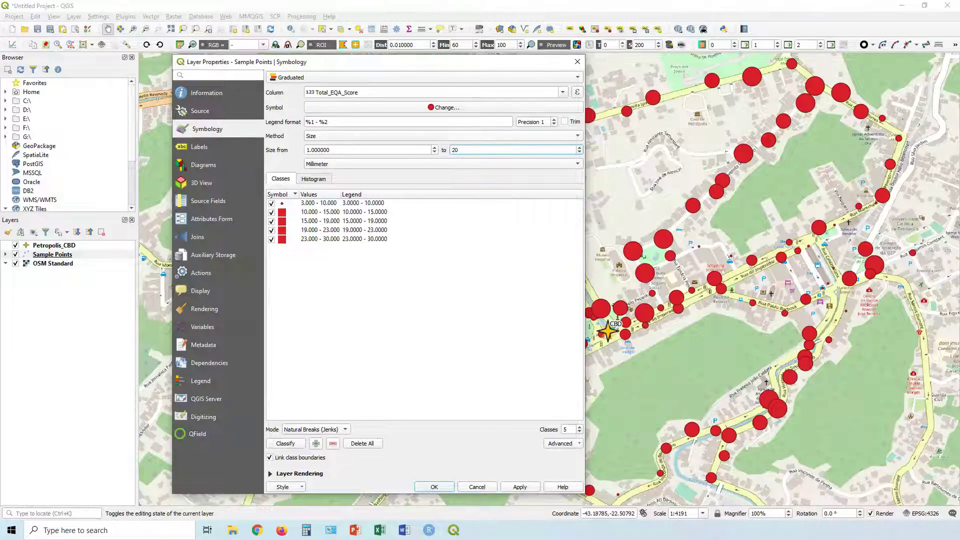
{"action": "left_click", "coordinate": [512, 489]}
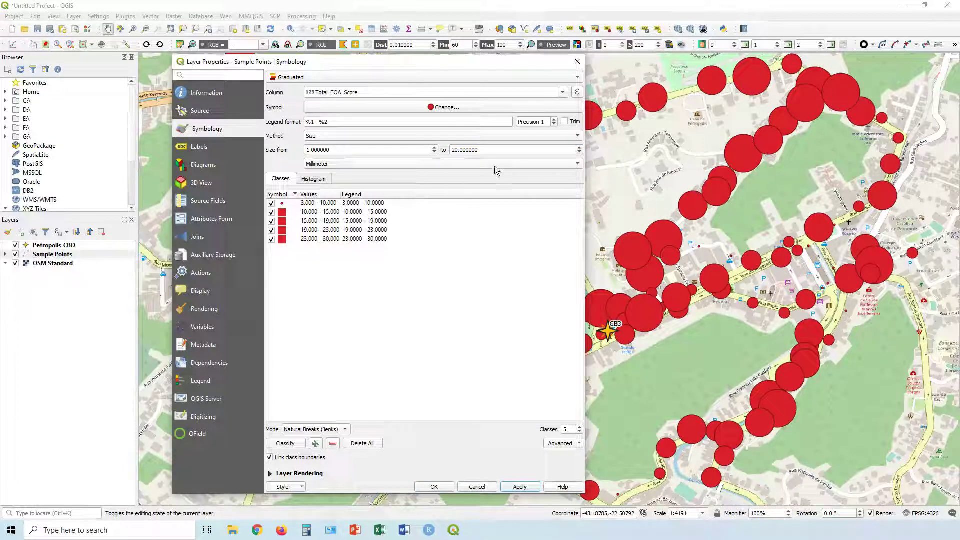
{"action": "left_click_drag", "start_coordinate": [485, 148], "coordinate": [421, 148]}
{"action": "type", "text": "10"}
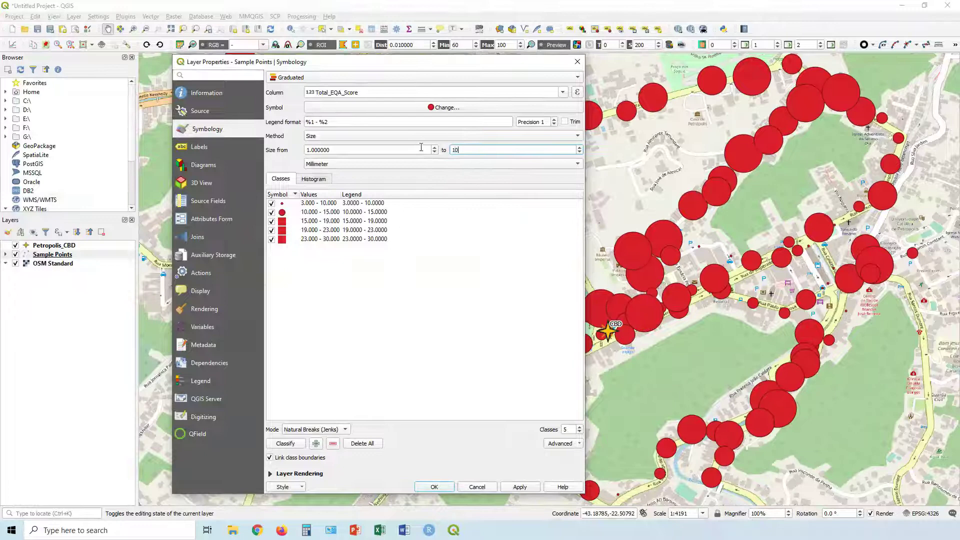
{"action": "left_click", "coordinate": [517, 488]}
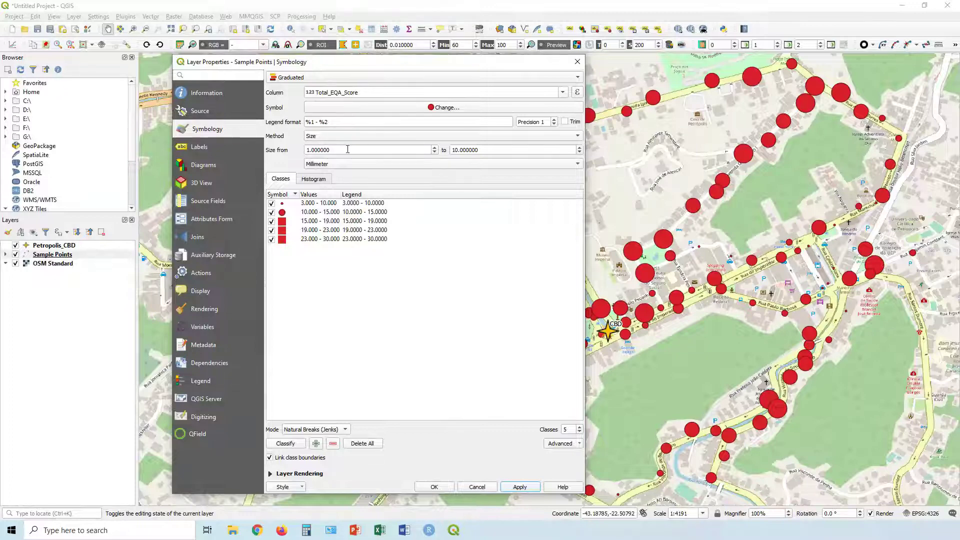
- Reverse the symbol size range to 10 down to 1 and apply it
{"action": "left_click_drag", "start_coordinate": [344, 150], "coordinate": [289, 148]}
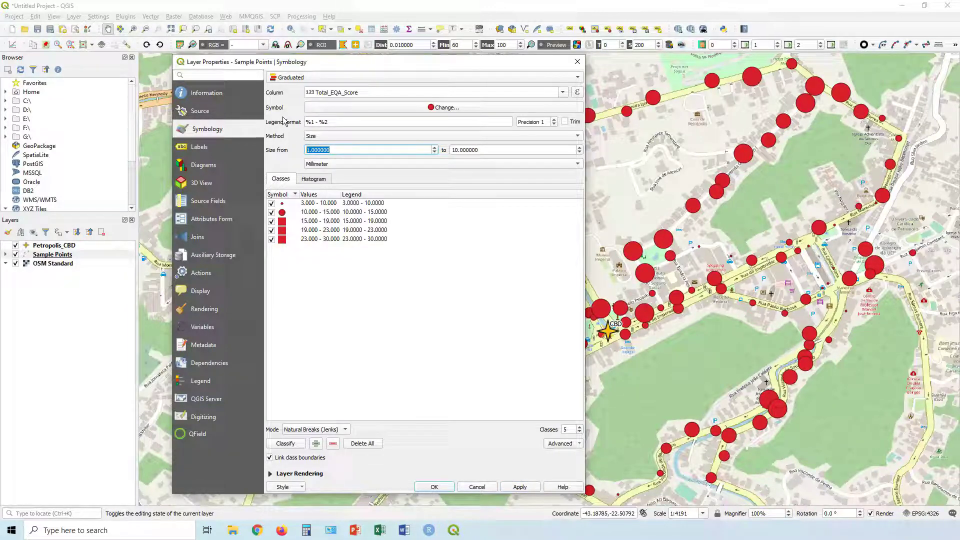
{"action": "type", "text": "10"}
{"action": "left_click", "coordinate": [494, 148]}
{"action": "left_click_drag", "start_coordinate": [493, 149], "coordinate": [420, 149]}
{"action": "type", "text": "1"}
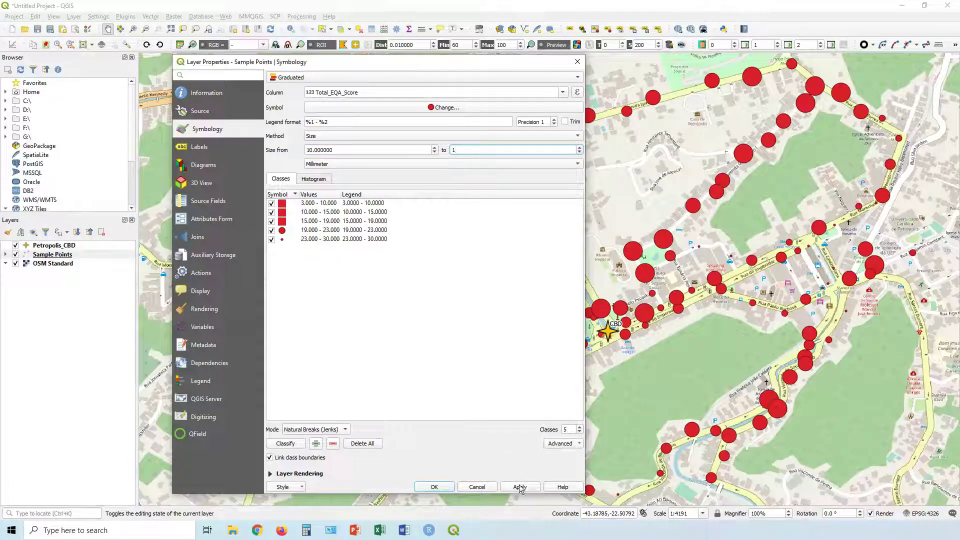
{"action": "left_click", "coordinate": [520, 488]}
{"action": "left_click_drag", "start_coordinate": [510, 63], "coordinate": [360, 94]}
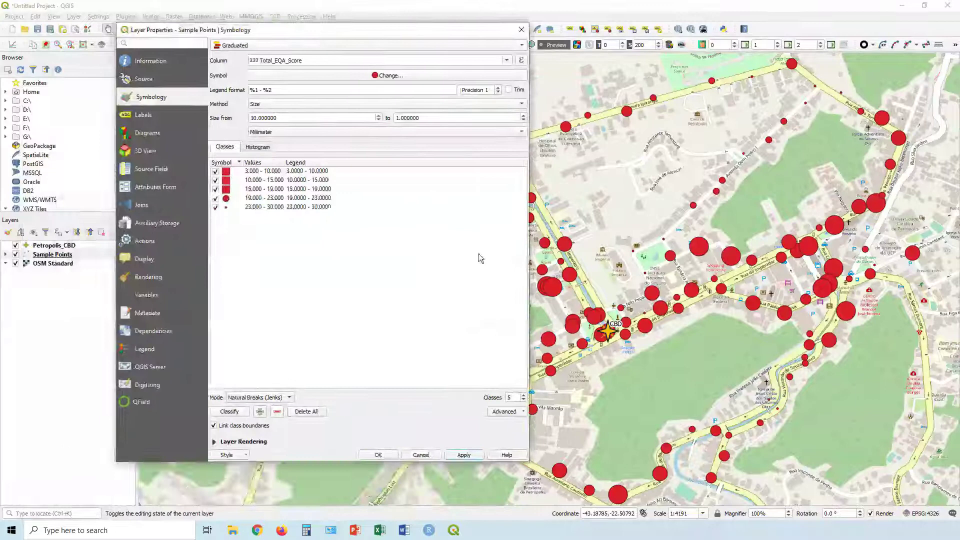
- Raise the number of classes to 8 and apply
{"action": "left_click", "coordinate": [524, 395]}
{"action": "left_click", "coordinate": [523, 395]}
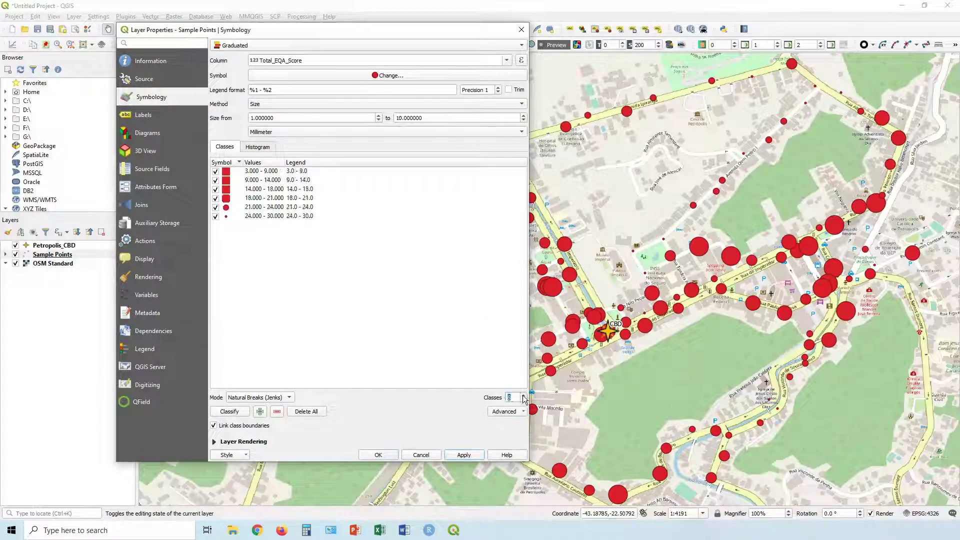
{"action": "left_click", "coordinate": [523, 395]}
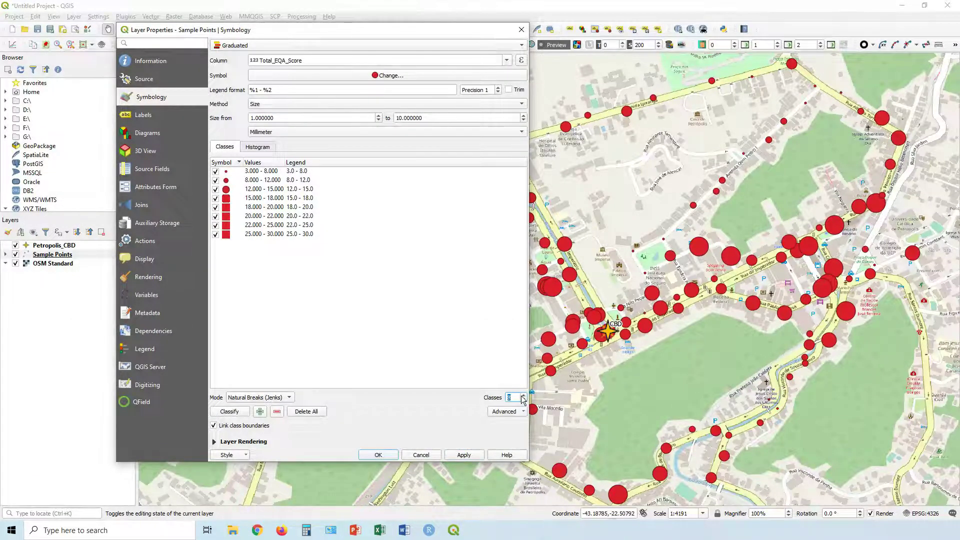
{"action": "left_click", "coordinate": [469, 456]}
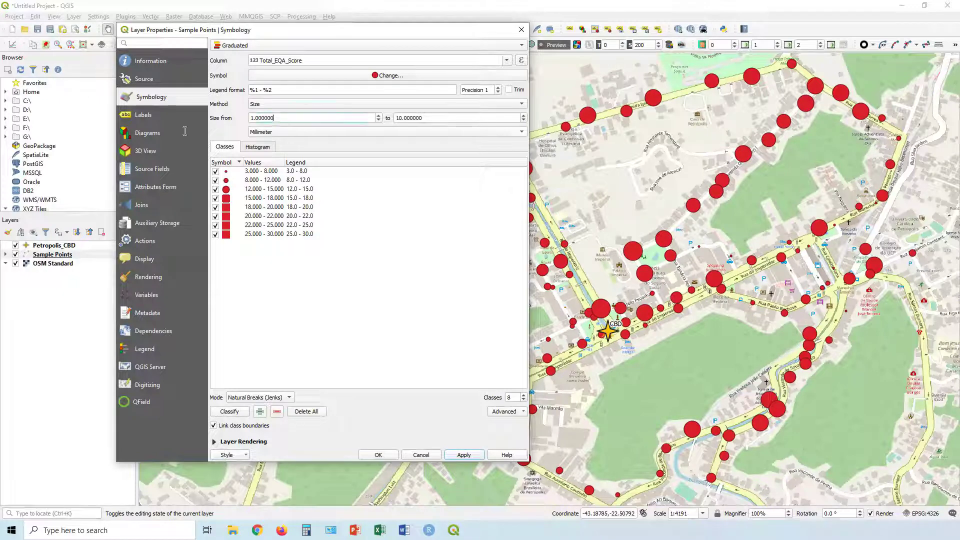
- Set the size range again from 10 to 1 mm and apply it
{"action": "left_click", "coordinate": [274, 118]}
{"action": "double_click", "coordinate": [293, 117]}
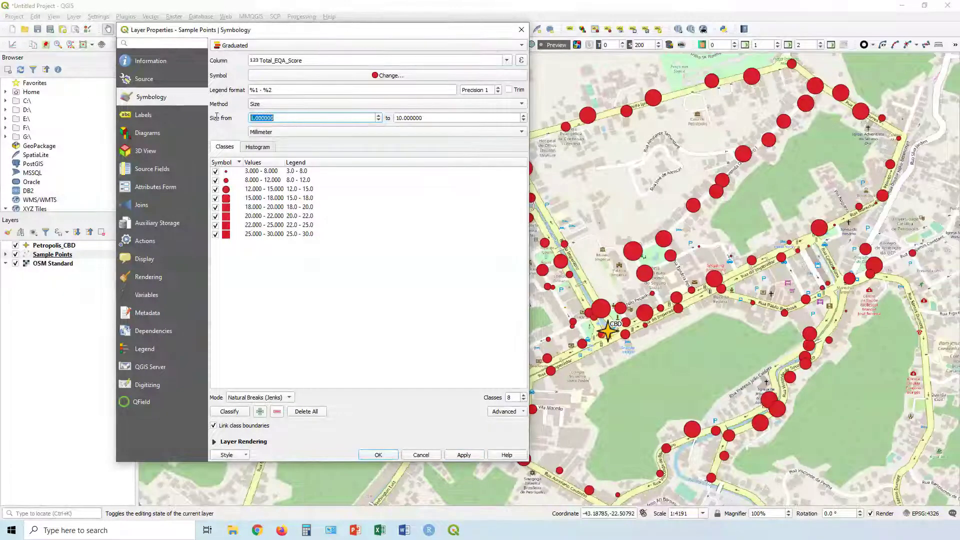
{"action": "type", "text": "10"}
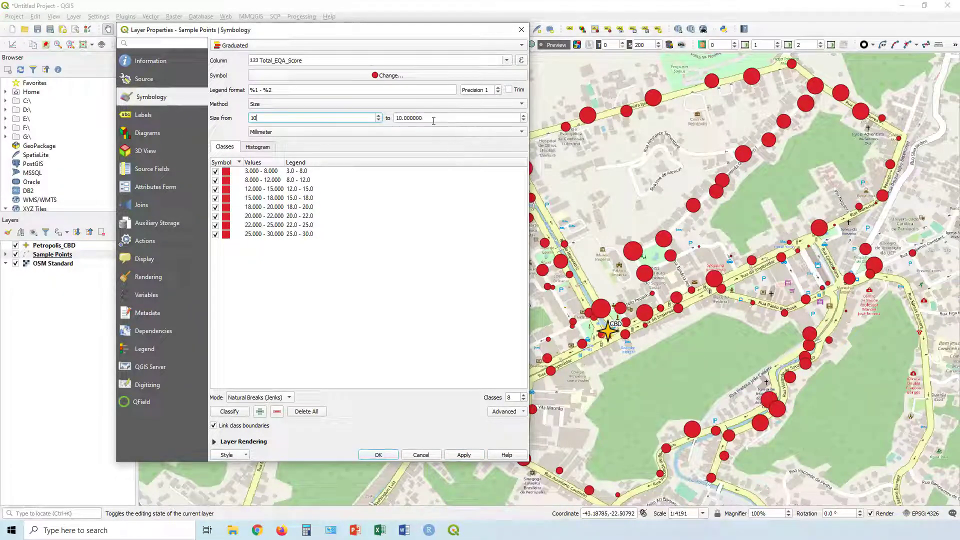
{"action": "left_click", "coordinate": [433, 117]}
{"action": "double_click", "coordinate": [434, 118]}
{"action": "type", "text": "1"}
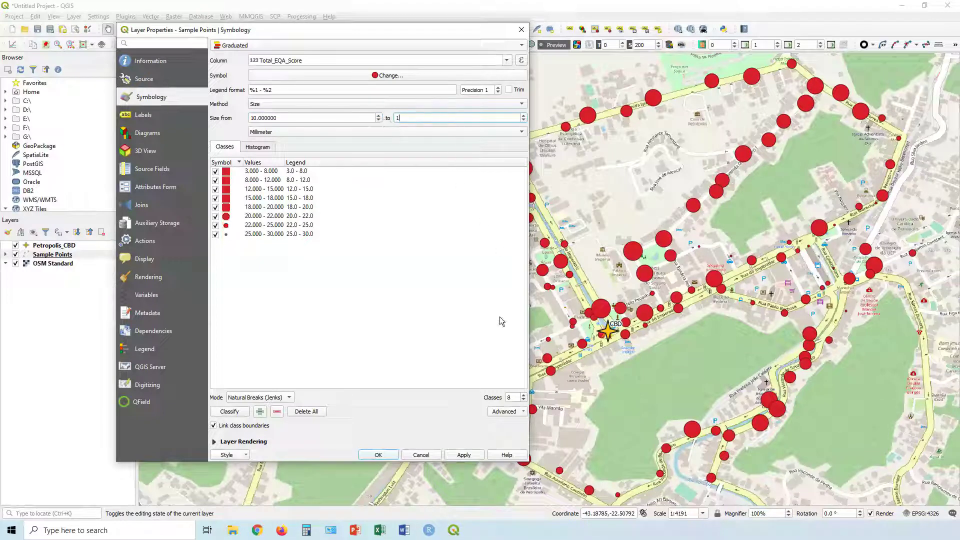
{"action": "left_click", "coordinate": [461, 455]}
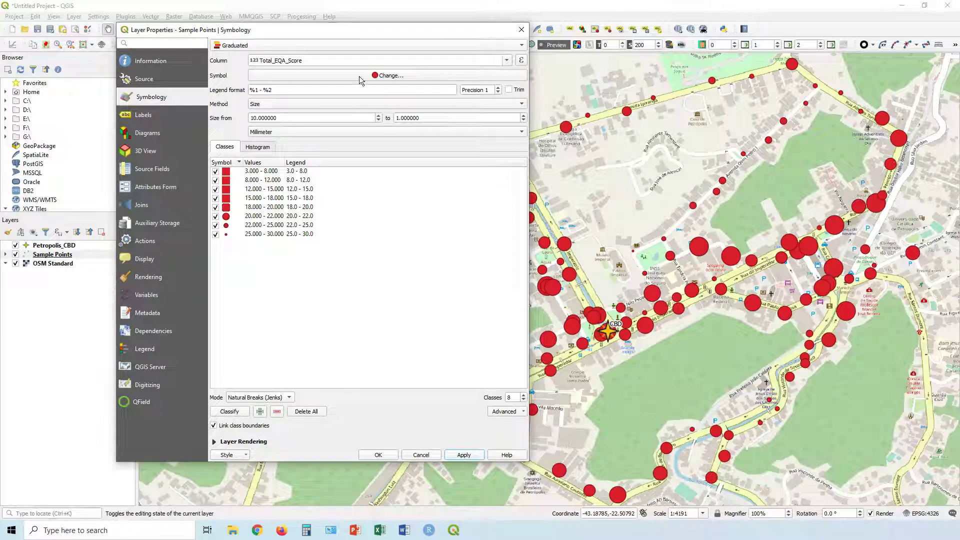
- In the shared symbol settings, try out different marker colours on the colour wheel
{"action": "left_click", "coordinate": [388, 77]}
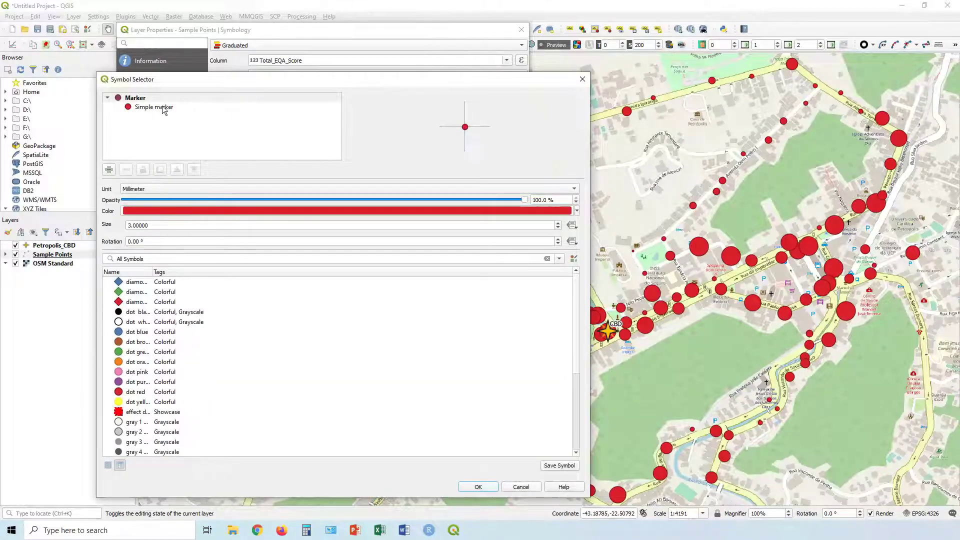
{"action": "left_click", "coordinate": [577, 211]}
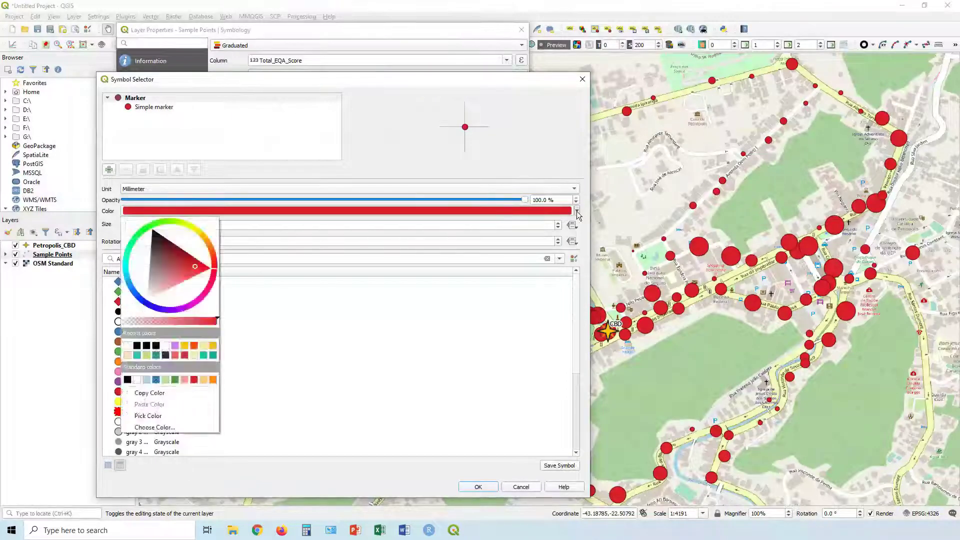
{"action": "left_click", "coordinate": [166, 272]}
{"action": "left_click", "coordinate": [149, 308]}
{"action": "left_click_drag", "start_coordinate": [148, 309], "coordinate": [145, 300]}
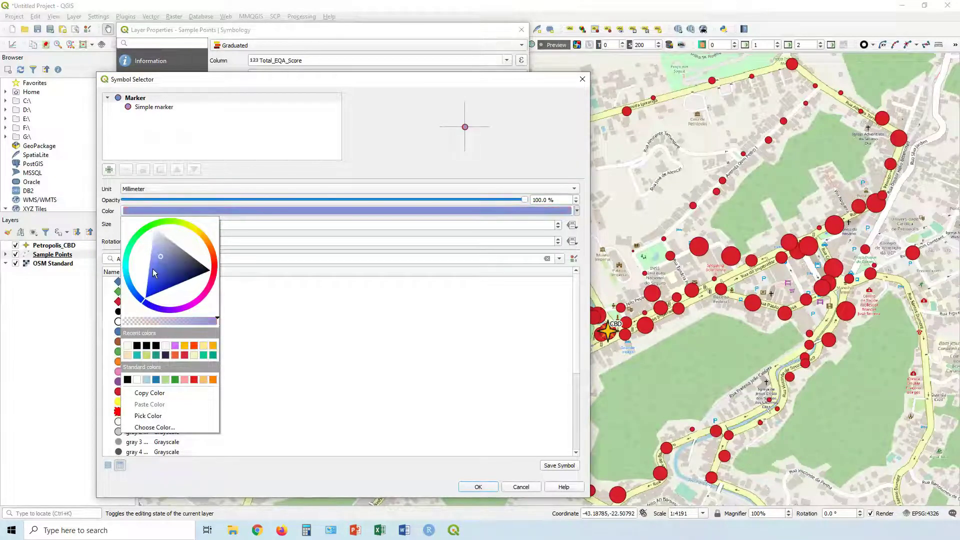
{"action": "left_click_drag", "start_coordinate": [153, 273], "coordinate": [150, 297]}
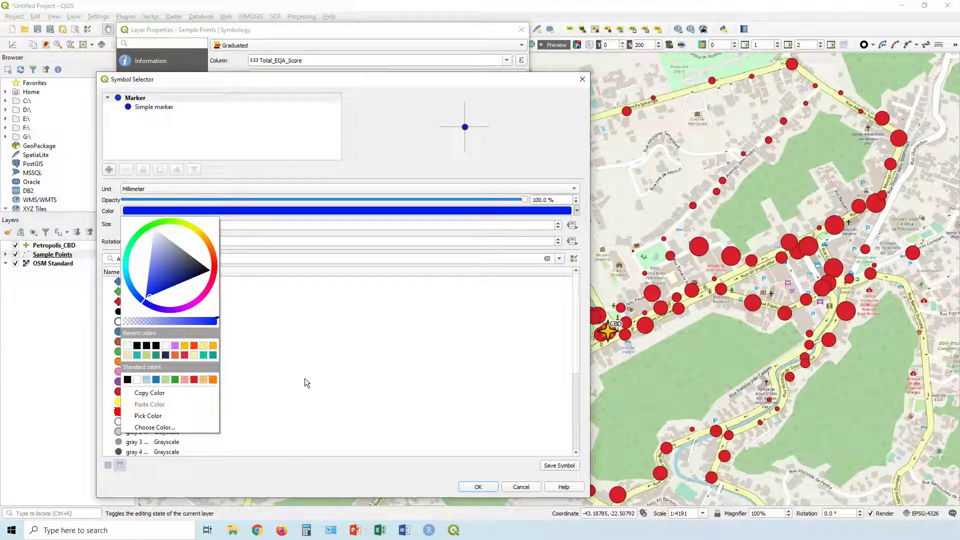
{"action": "left_click", "coordinate": [138, 237]}
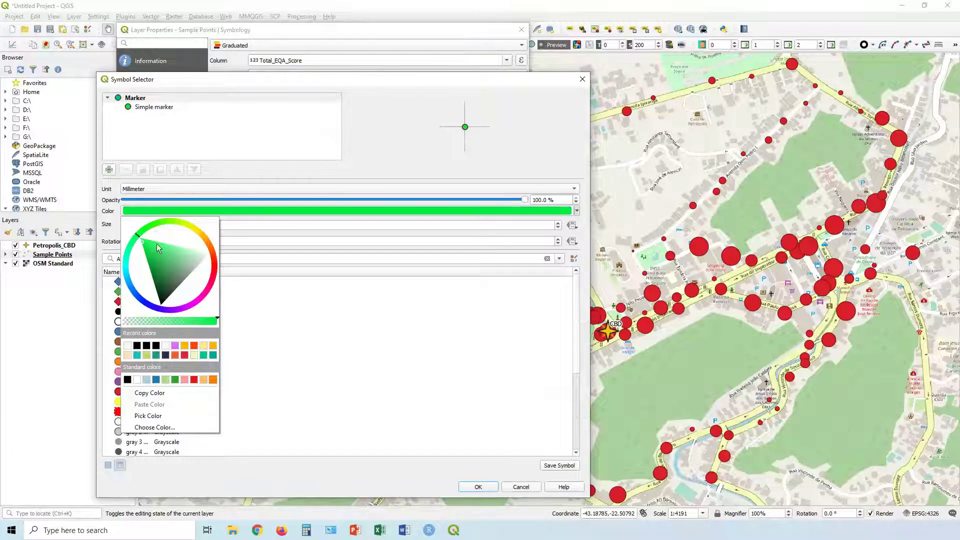
{"action": "mouse_move", "coordinate": [166, 226]}
{"action": "left_mouse_down"}
{"action": "mouse_move", "coordinate": [202, 235]}
{"action": "mouse_move", "coordinate": [212, 277]}
{"action": "mouse_move", "coordinate": [203, 298]}
{"action": "mouse_move", "coordinate": [196, 294]}
{"action": "left_mouse_up"}
{"action": "left_click", "coordinate": [302, 313]}
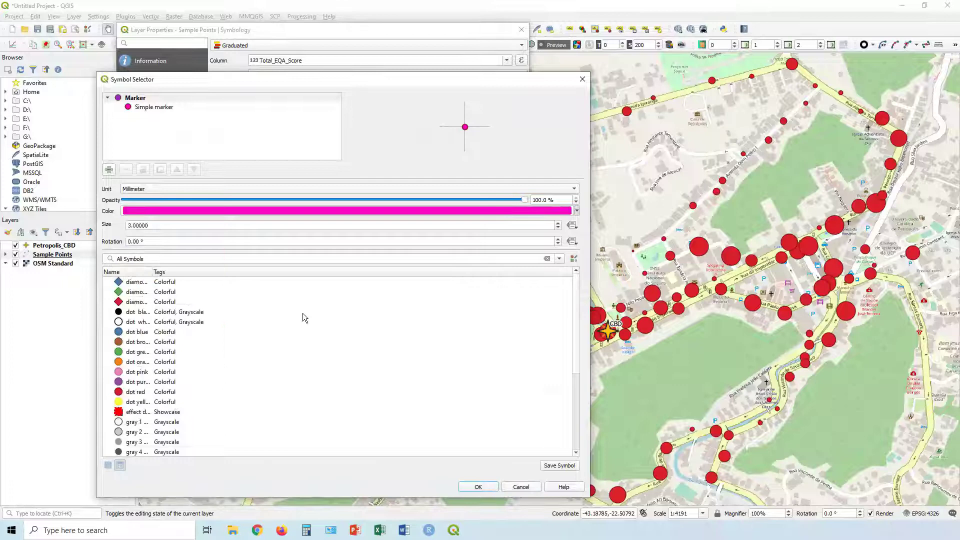
{"action": "left_click", "coordinate": [302, 313]}
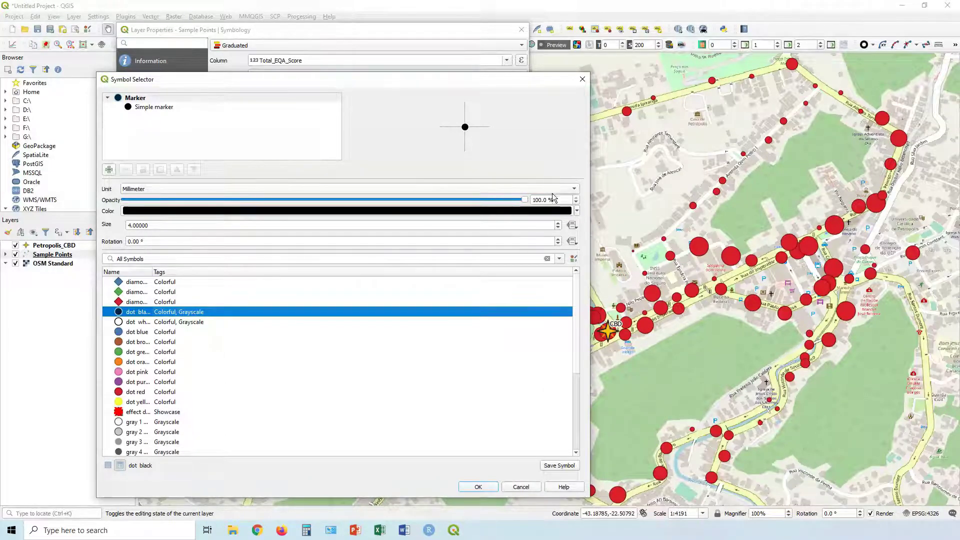
- Set the marker colour to bright magenta, accept the symbol and apply it
{"action": "left_click", "coordinate": [578, 212]}
{"action": "left_click_drag", "start_coordinate": [215, 278], "coordinate": [199, 297]}
{"action": "left_click", "coordinate": [198, 299]}
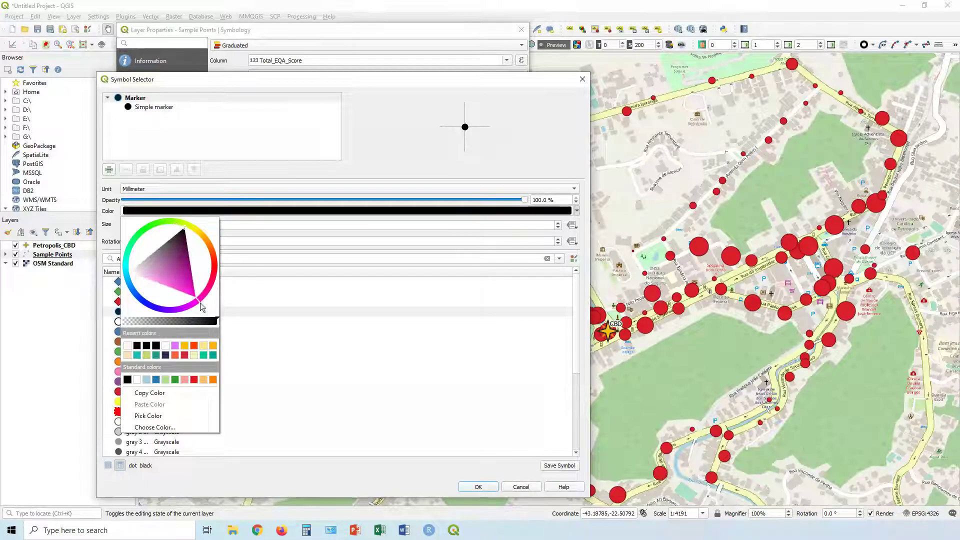
{"action": "left_click", "coordinate": [485, 487]}
{"action": "left_click", "coordinate": [463, 456]}
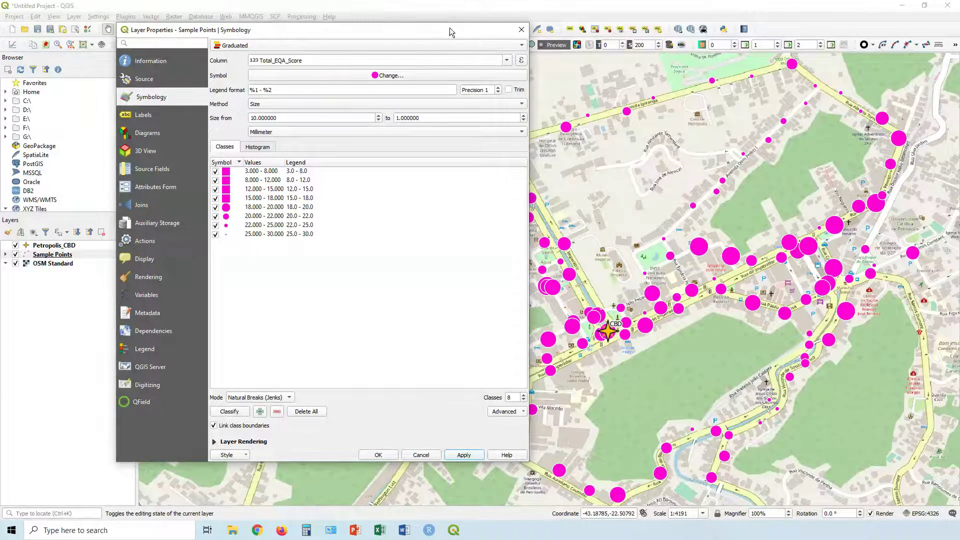
- Lower the marker opacity to about 83% and apply it
{"action": "left_click_drag", "start_coordinate": [446, 30], "coordinate": [220, 112]}
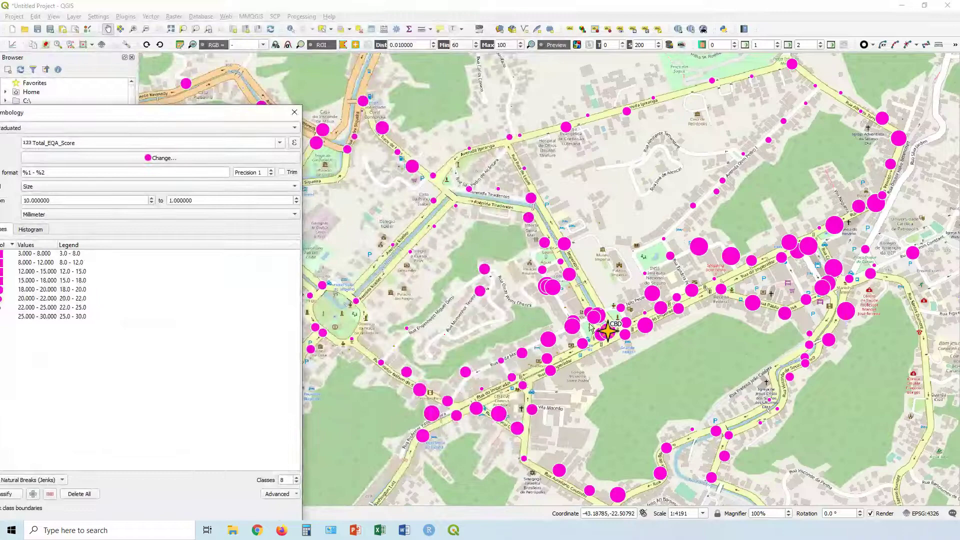
{"action": "left_click_drag", "start_coordinate": [218, 113], "coordinate": [377, 48]}
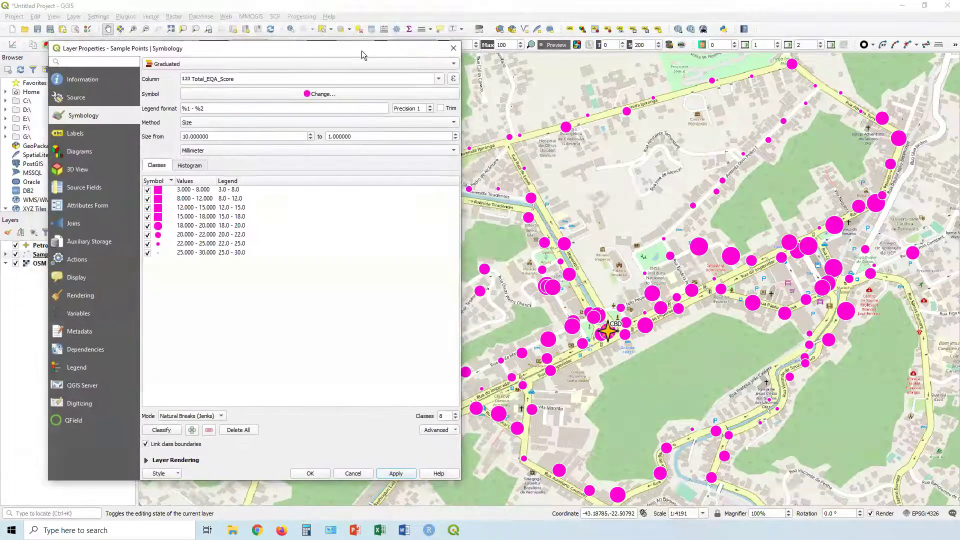
{"action": "left_click", "coordinate": [281, 97]}
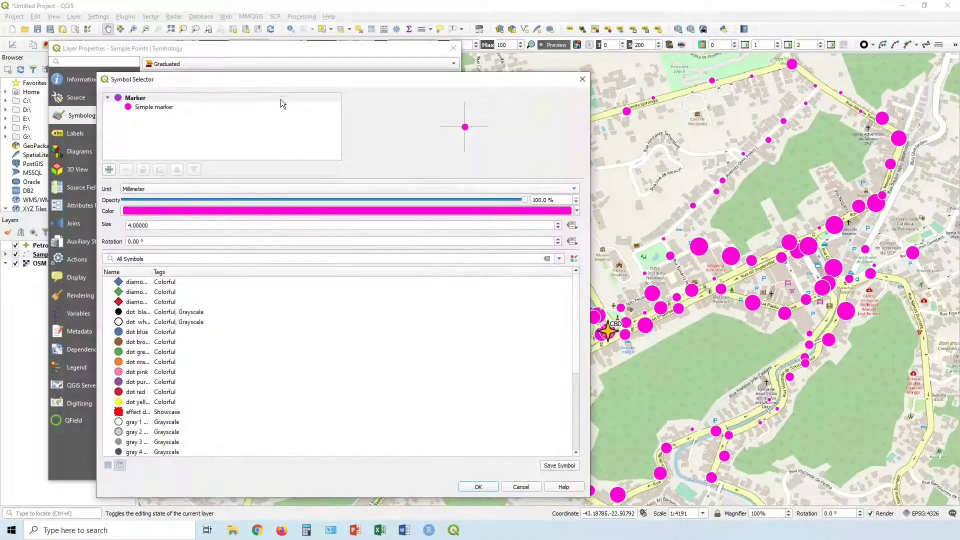
{"action": "left_click_drag", "start_coordinate": [523, 199], "coordinate": [458, 204]}
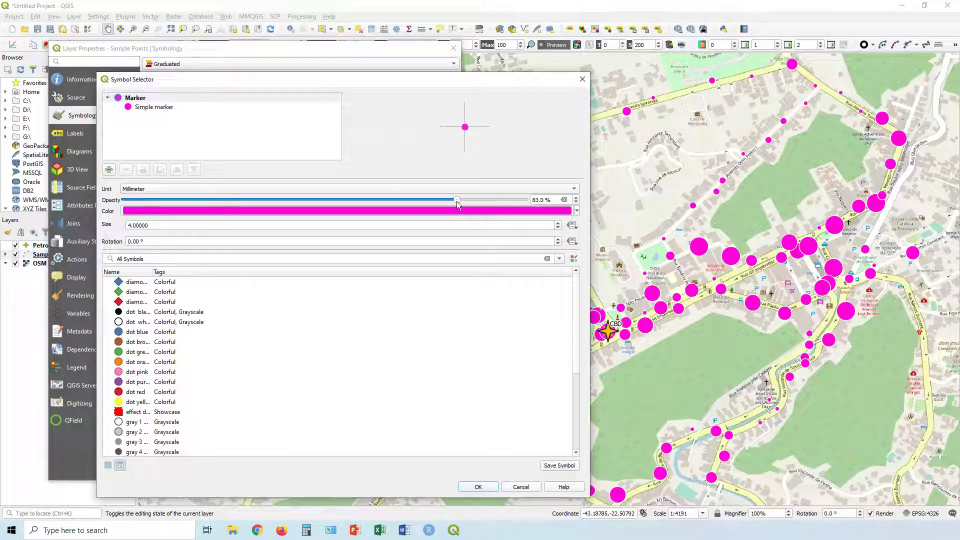
{"action": "left_click", "coordinate": [478, 486]}
{"action": "left_click", "coordinate": [403, 478]}
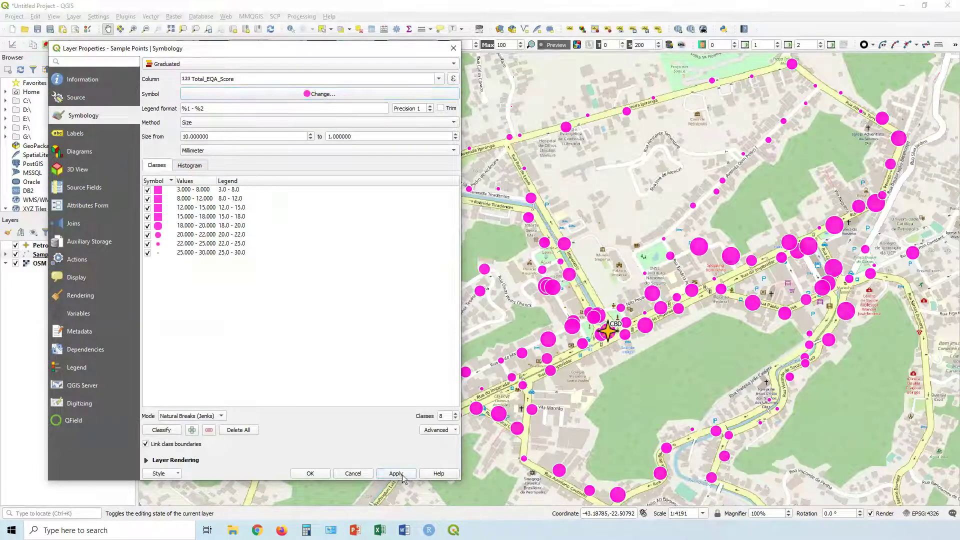
- Lower the marker opacity further to 69.5% and apply it
{"action": "left_click", "coordinate": [414, 94]}
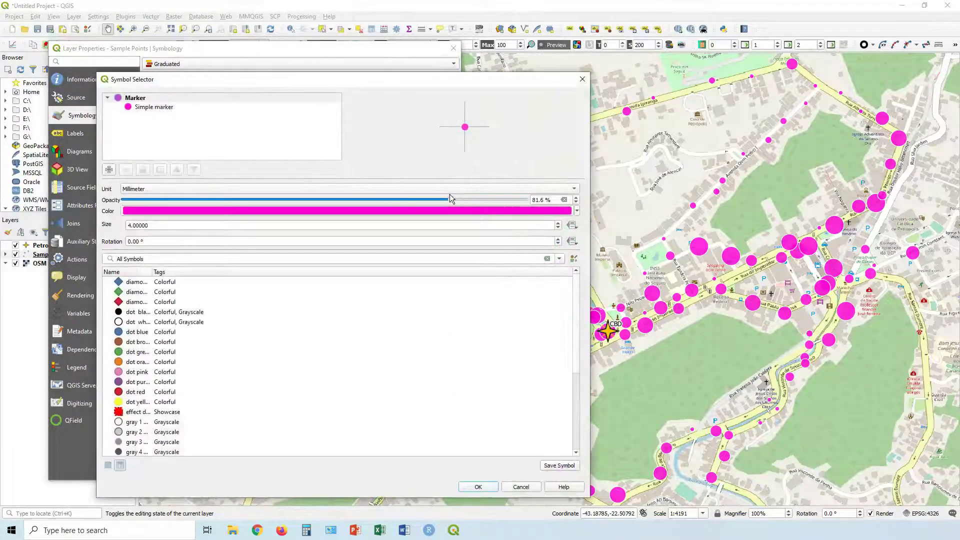
{"action": "left_click_drag", "start_coordinate": [450, 198], "coordinate": [403, 199]}
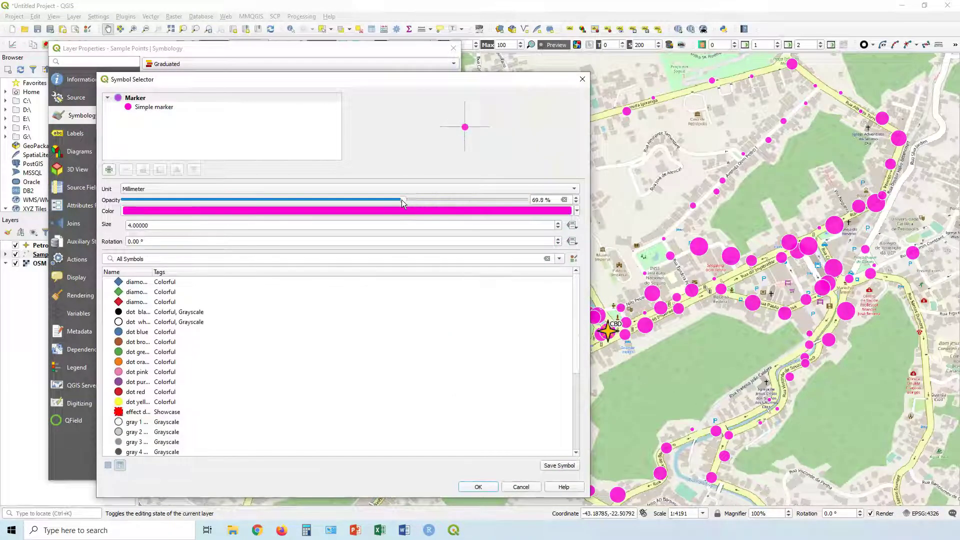
{"action": "left_click", "coordinate": [487, 492]}
{"action": "left_click", "coordinate": [400, 474]}
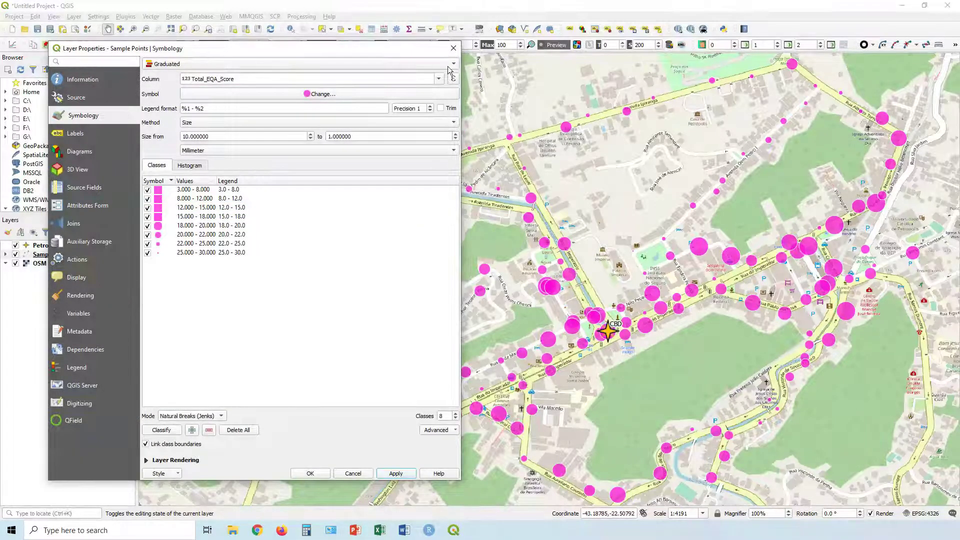
- Set the Simple marker's stroke colour to black and apply it
{"action": "mouse_move", "coordinate": [420, 52]}
{"action": "left_mouse_down"}
{"action": "mouse_move", "coordinate": [407, 169]}
{"action": "mouse_move", "coordinate": [294, 389]}
{"action": "mouse_move", "coordinate": [312, 444]}
{"action": "mouse_move", "coordinate": [336, 444]}
{"action": "mouse_move", "coordinate": [353, 128]}
{"action": "mouse_move", "coordinate": [431, 40]}
{"action": "left_mouse_up"}
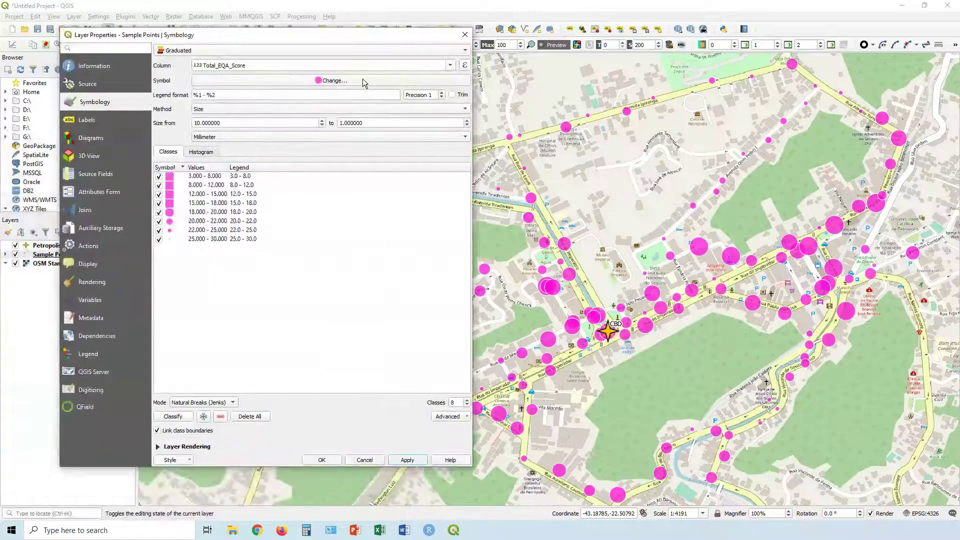
{"action": "left_click", "coordinate": [348, 80]}
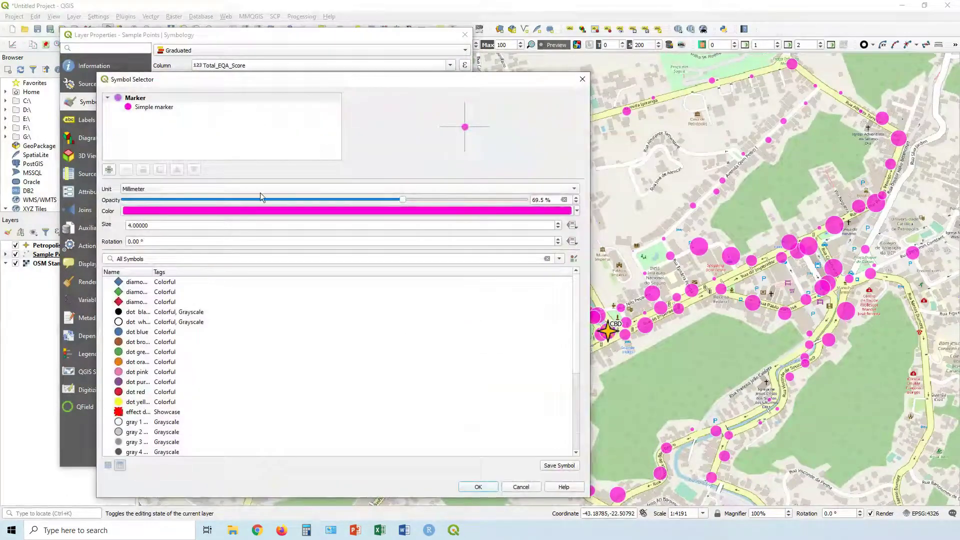
{"action": "left_click", "coordinate": [153, 107]}
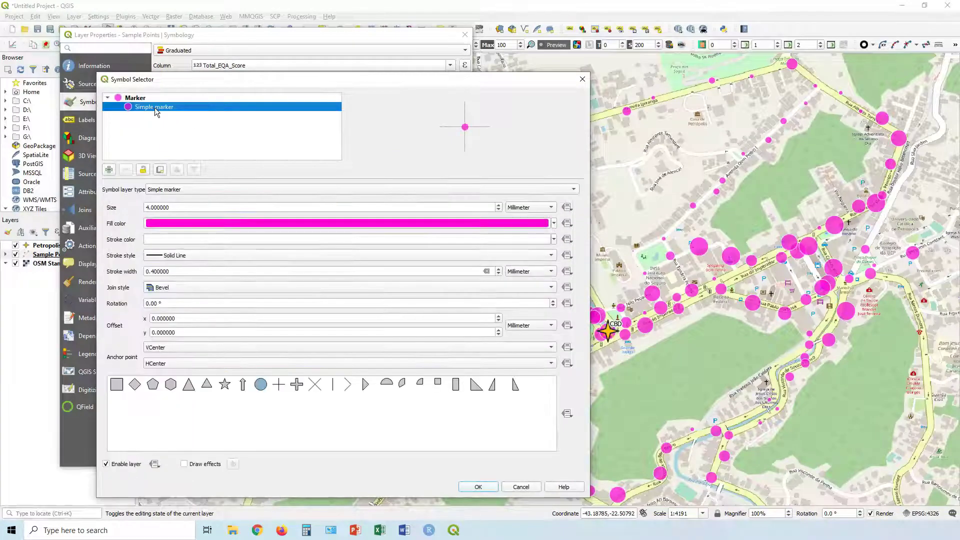
{"action": "left_click", "coordinate": [553, 239]}
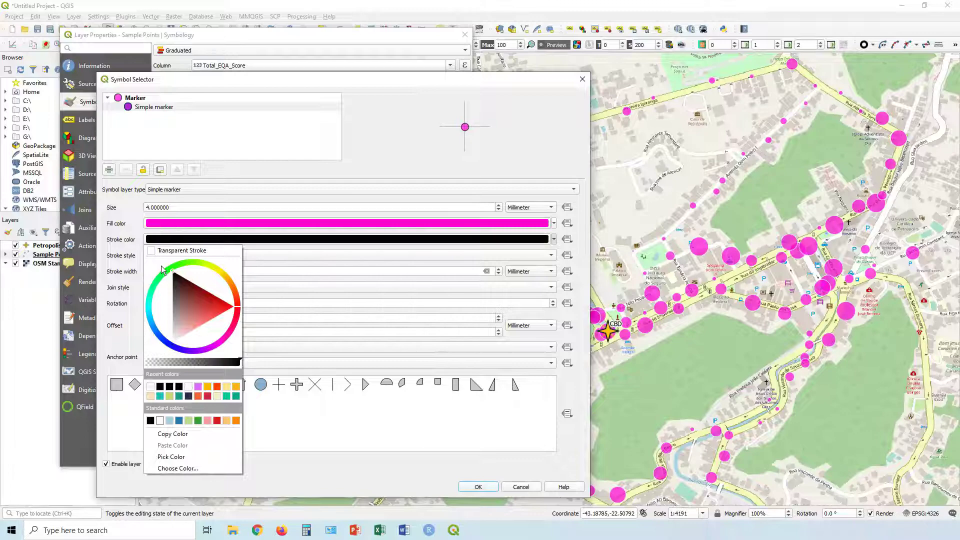
{"action": "left_click", "coordinate": [477, 488]}
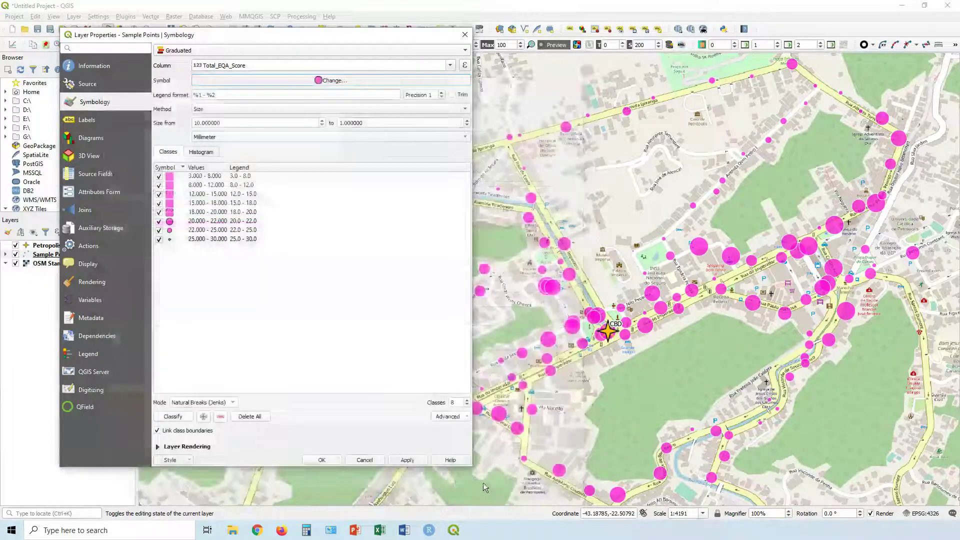
{"action": "left_click", "coordinate": [412, 459]}
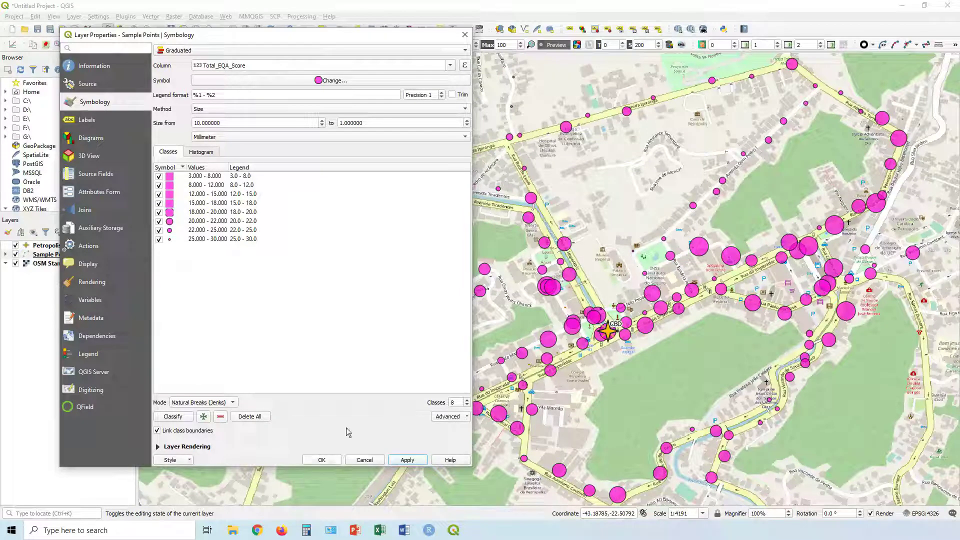
- Set legend label precision to 0 and turn off Trim so labels read 3 - 8, 8 - 12
{"action": "left_click", "coordinate": [442, 94]}
{"action": "left_click", "coordinate": [442, 93]}
{"action": "left_click", "coordinate": [442, 94]}
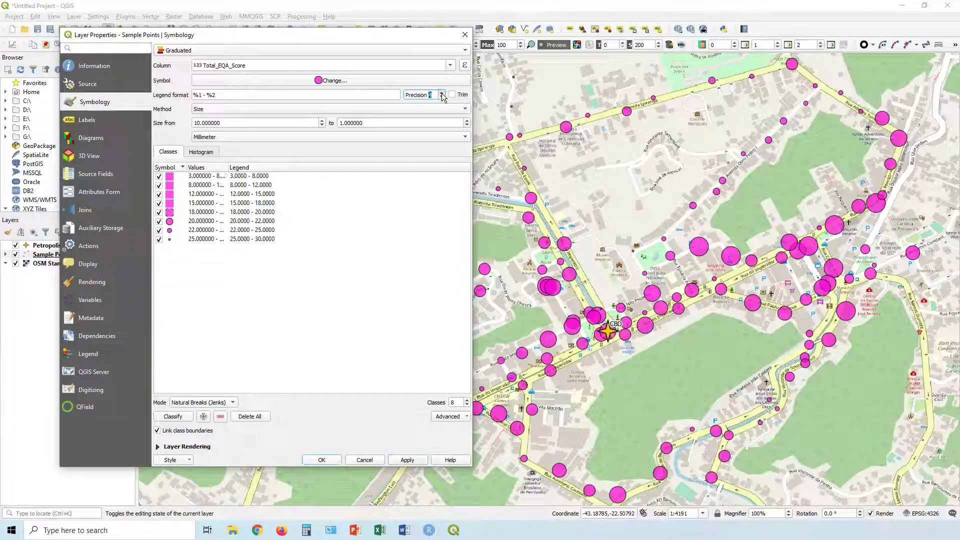
{"action": "left_click", "coordinate": [442, 97]}
{"action": "left_click", "coordinate": [442, 97]}
{"action": "left_click", "coordinate": [442, 97]}
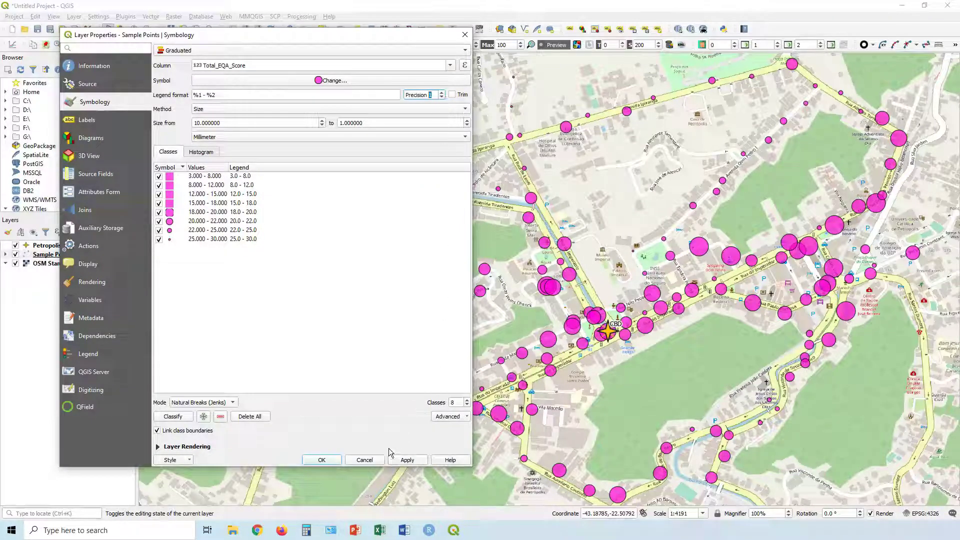
{"action": "left_click", "coordinate": [442, 97]}
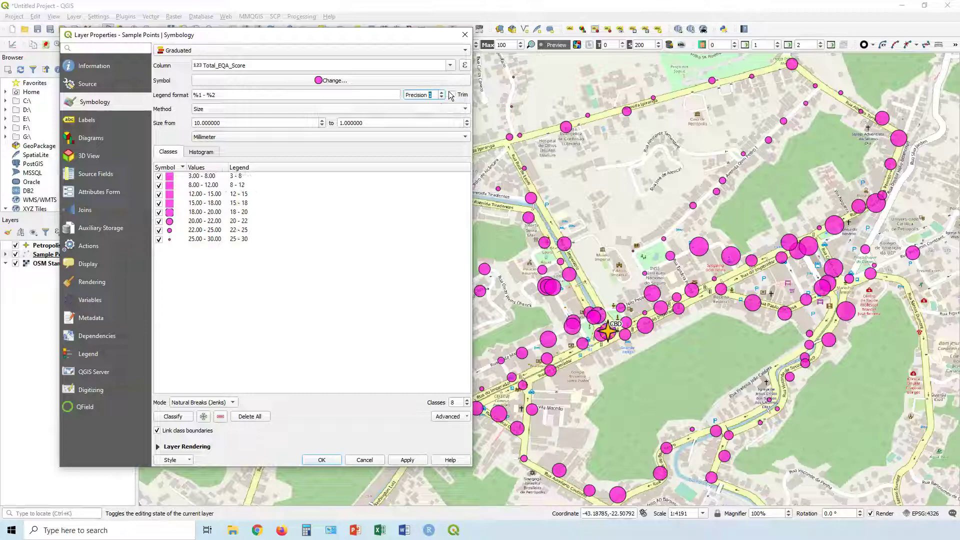
{"action": "left_click", "coordinate": [452, 95]}
{"action": "left_click", "coordinate": [322, 461]}
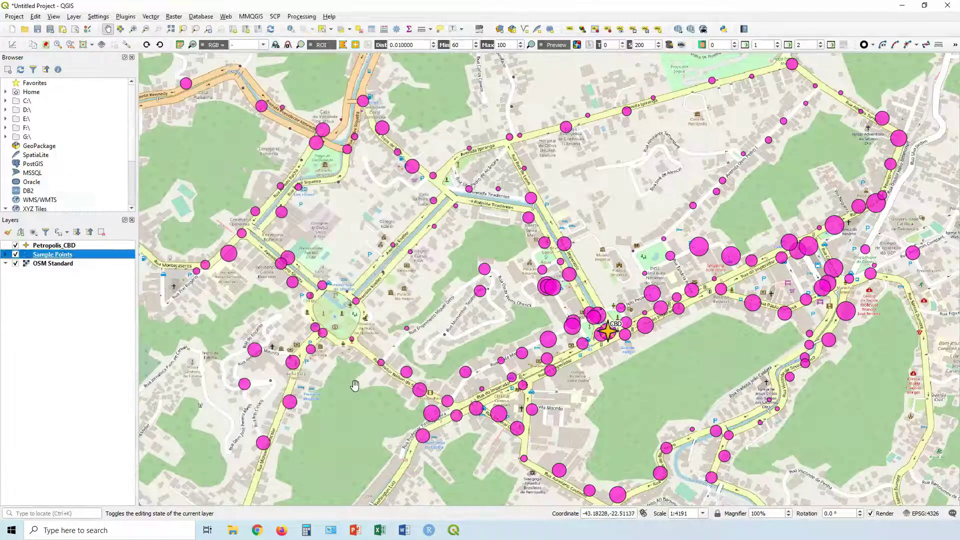